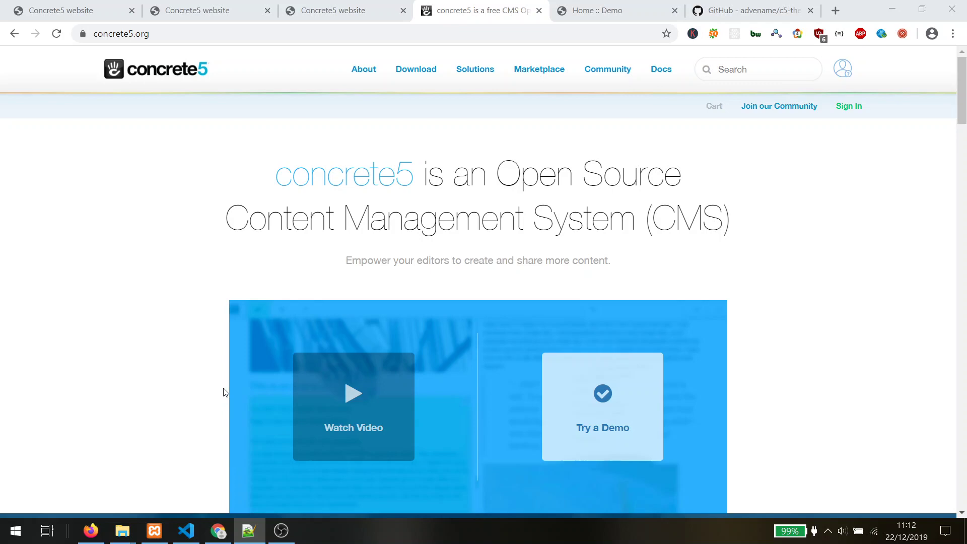
Step: Switch to Adobe XD, open the recent ugly-blog design and maximize its window
key(super)
text(xd)
key(Return)
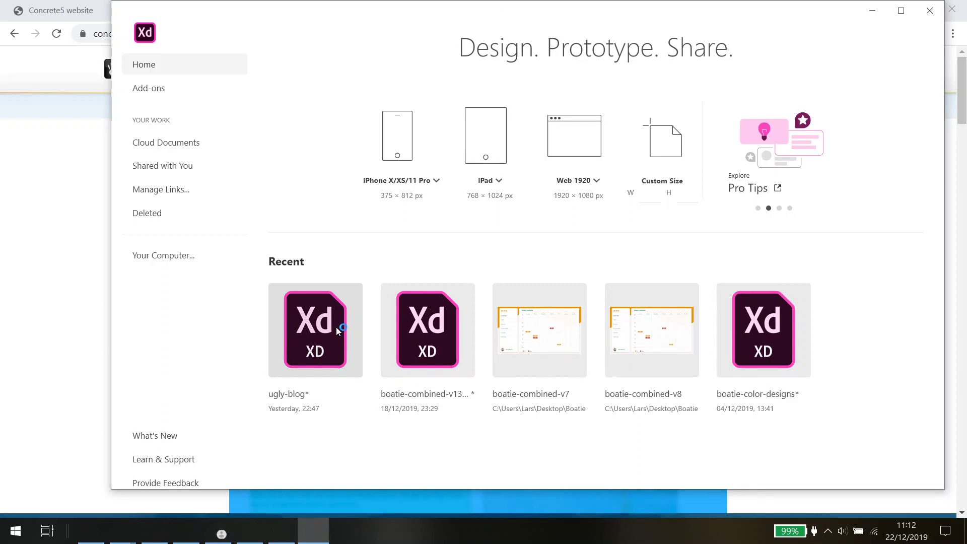
click(336, 327)
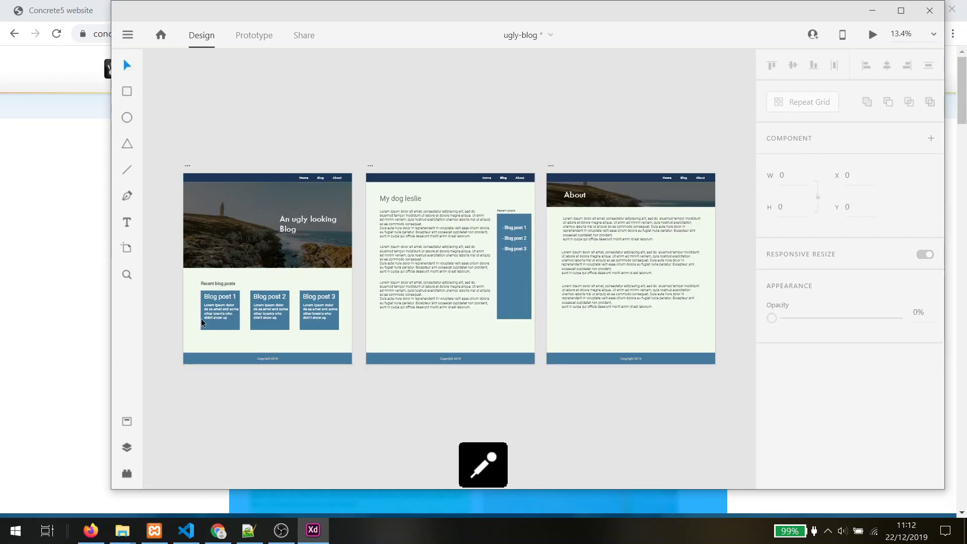
click(901, 10)
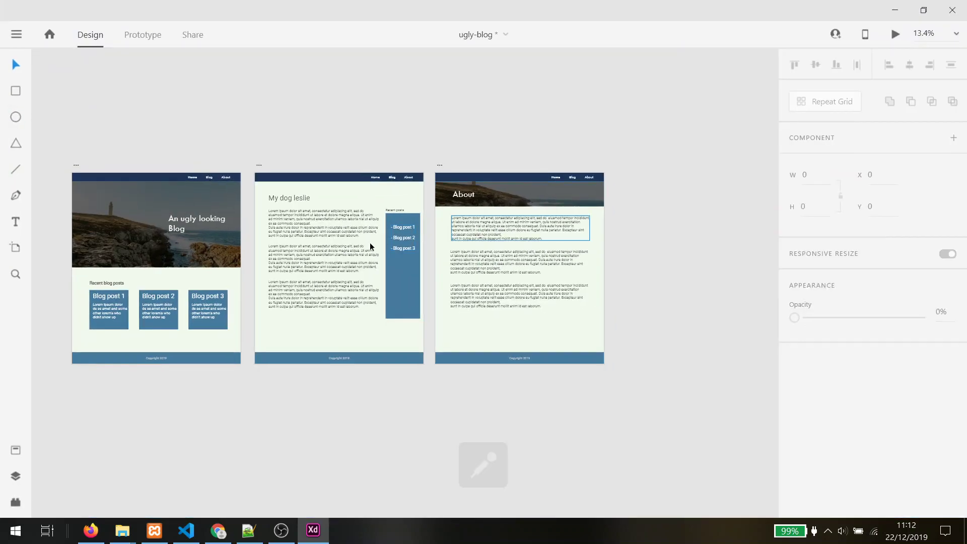
Step: Examine the ugly-blog home, blog post and About artboards up close, and minimize the design window
scroll(367, 134, left, 5)
scroll(373, 134, up, 3)
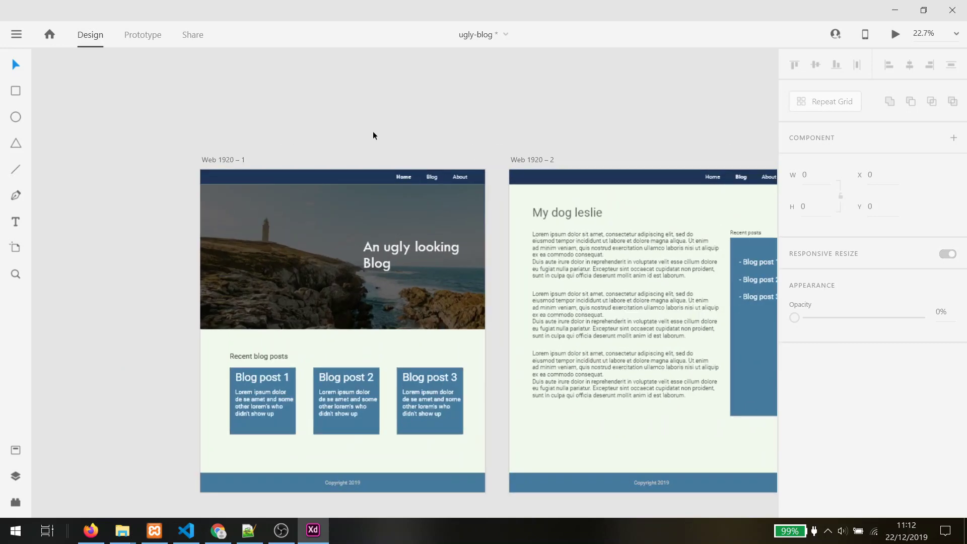
scroll(378, 139, down, 2)
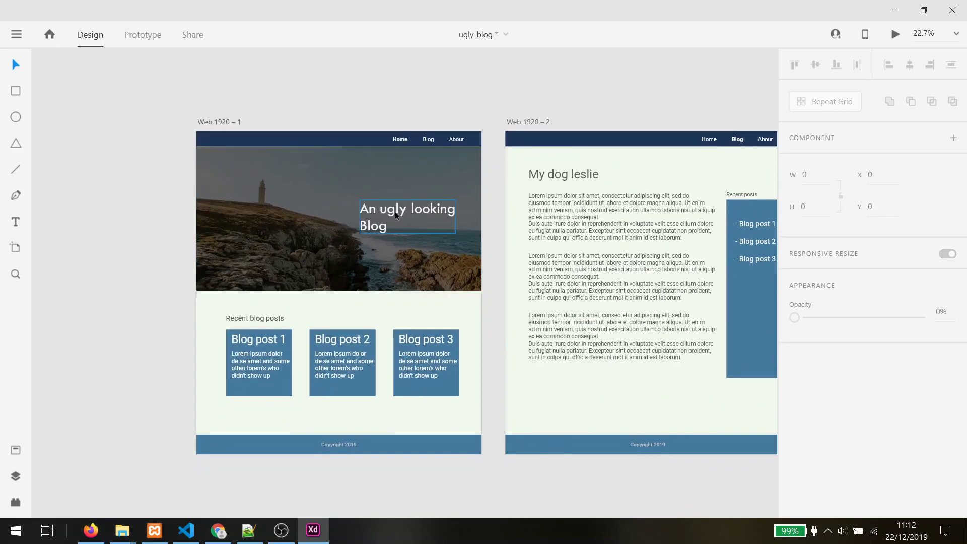
scroll(138, 298, down, 2)
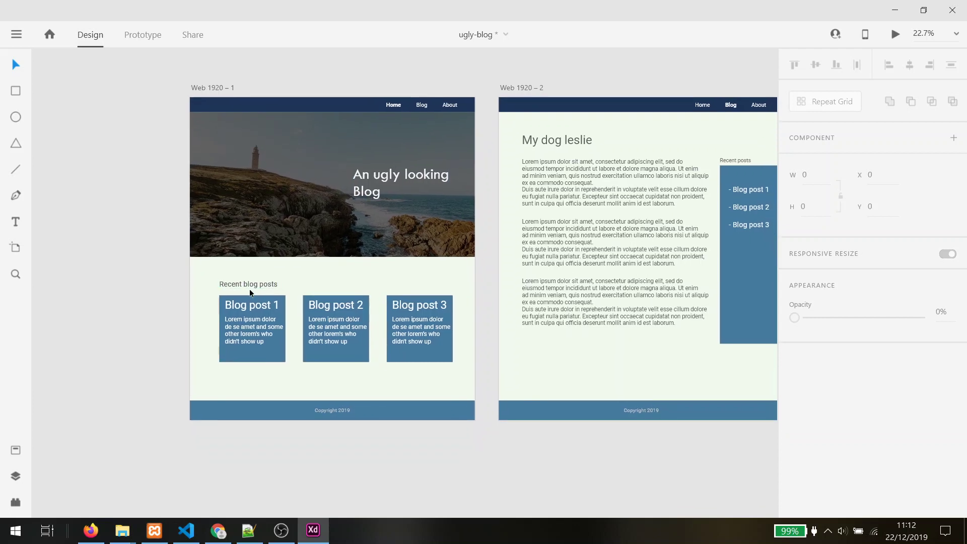
drag(443, 280, 163, 275)
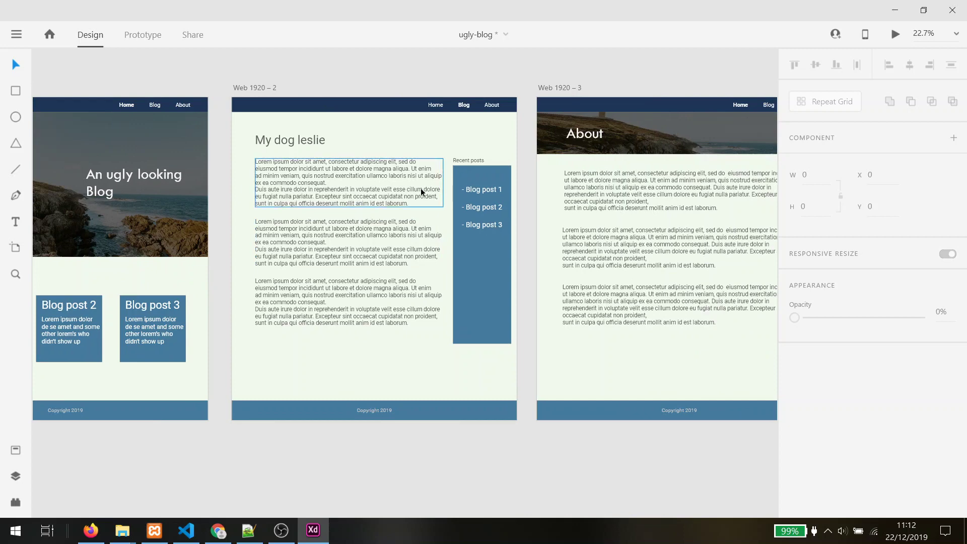
drag(520, 182, 388, 184)
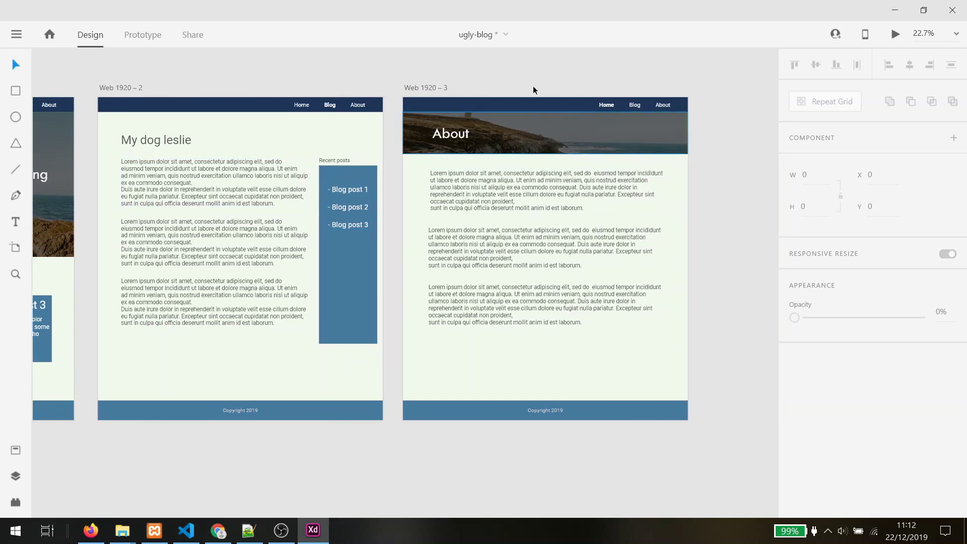
click(894, 10)
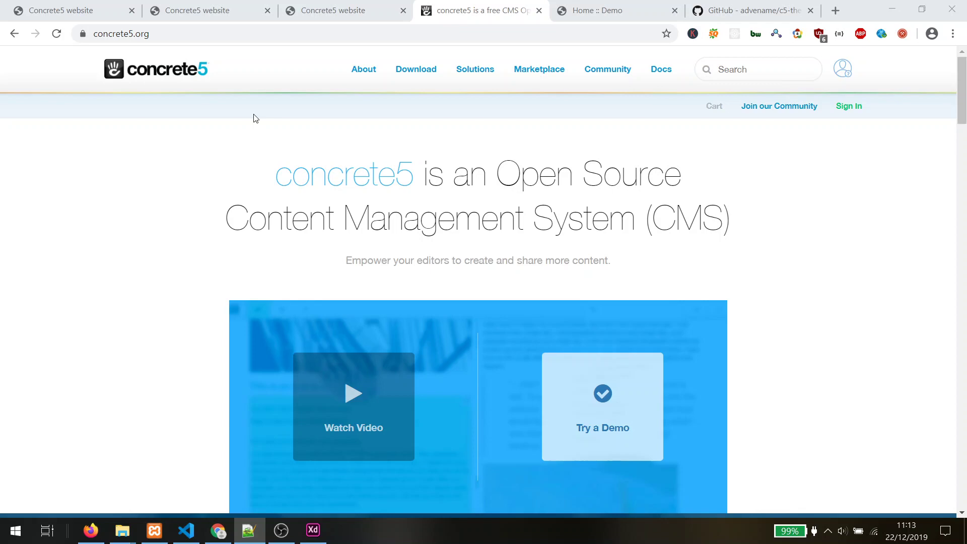
Step: Move the GitHub c5-theme-boilerplate tab ahead of the concrete5.org tab and review the repository's files and README
click(142, 5)
click(531, 4)
drag(750, 10, 494, 10)
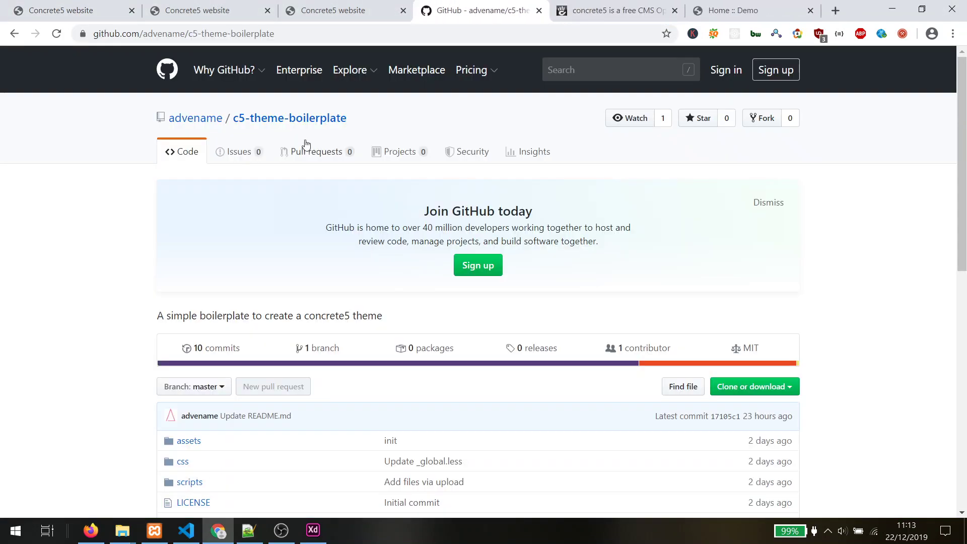
scroll(109, 249, down, 3)
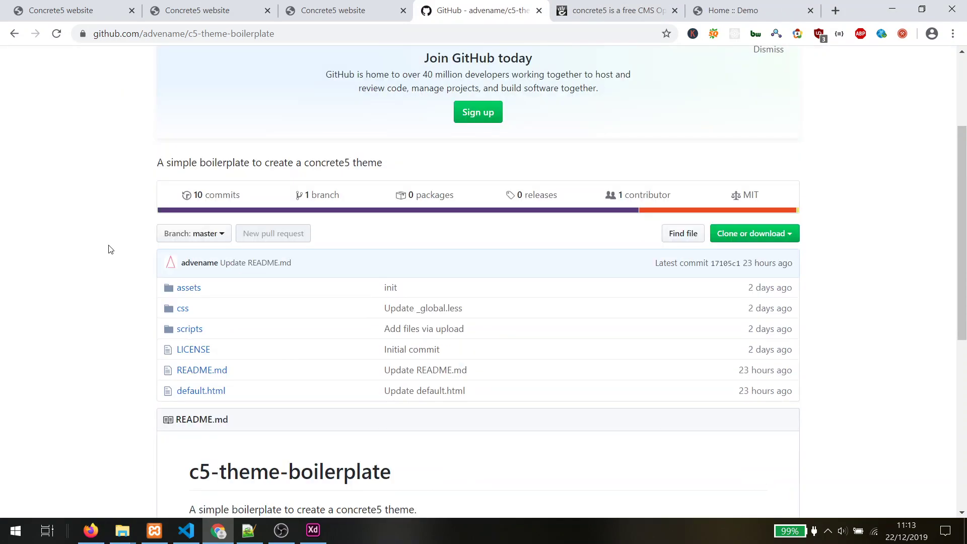
scroll(110, 250, down, 6)
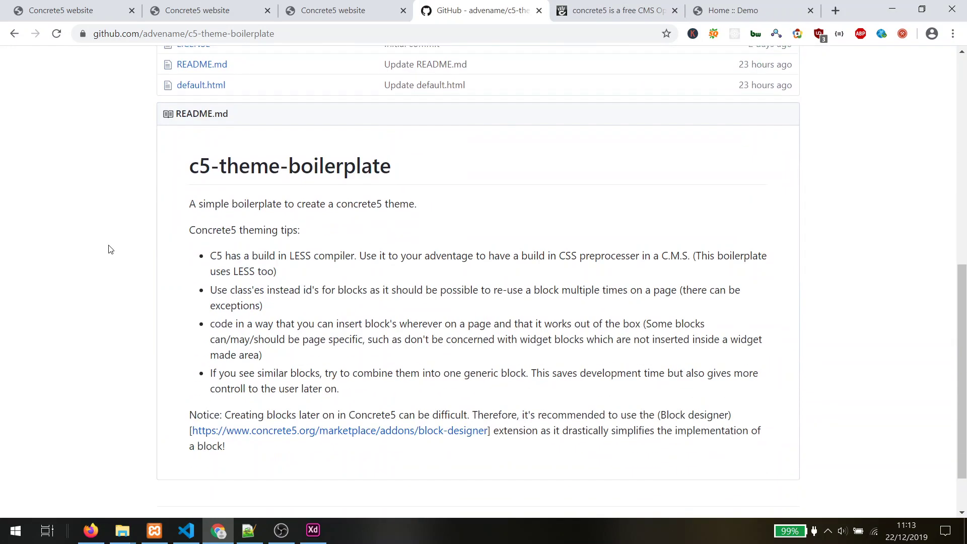
scroll(111, 250, up, 3)
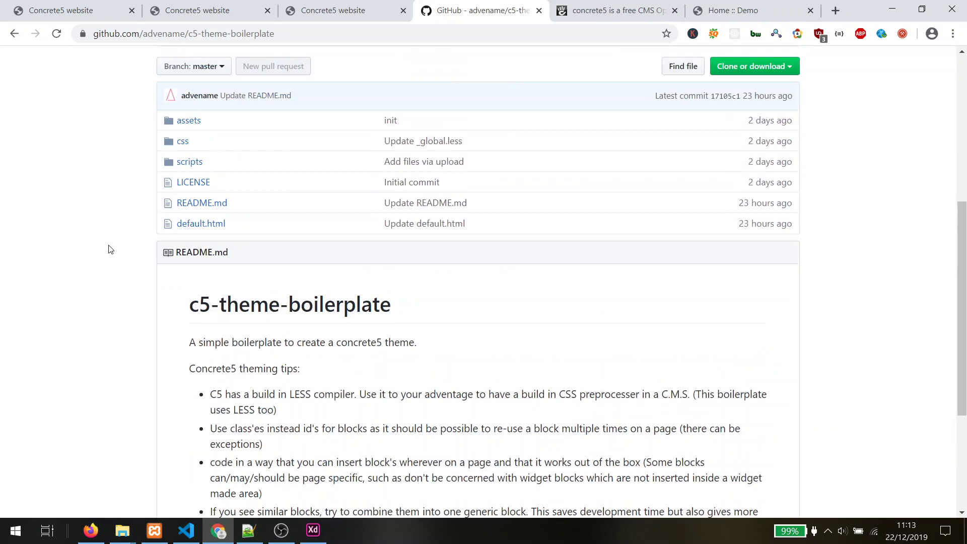
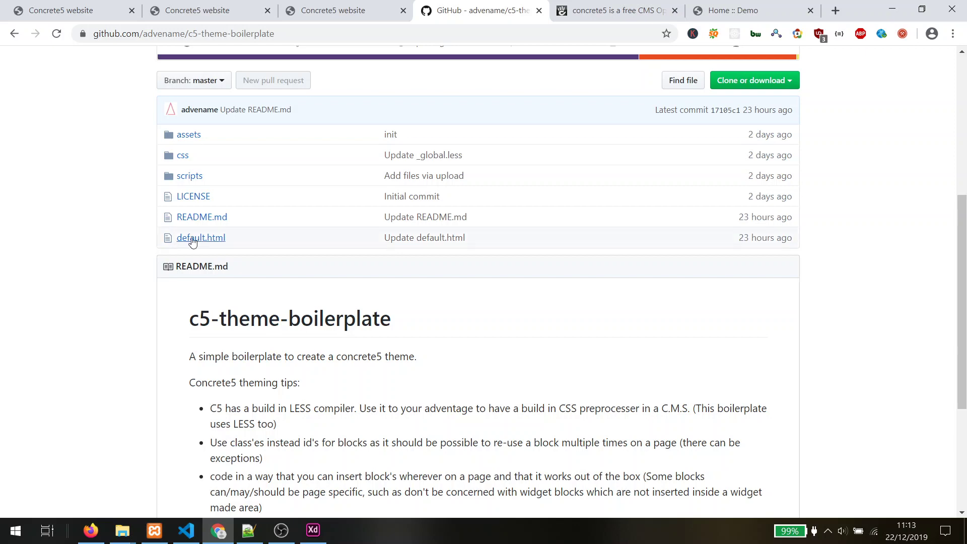
Step: Open default.html in the c5-theme-boilerplate repository and look over its markup
click(201, 238)
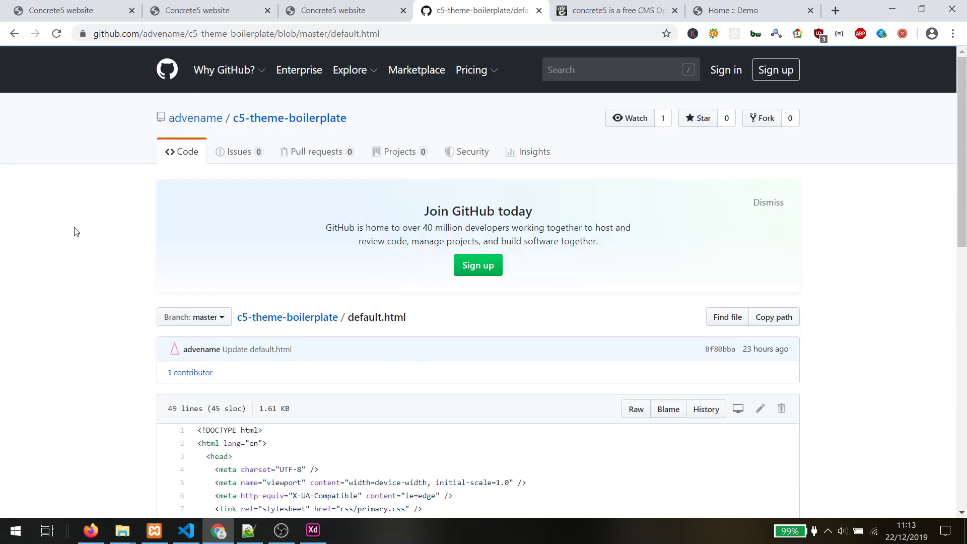
scroll(75, 234, down, 13)
scroll(76, 232, up, 6)
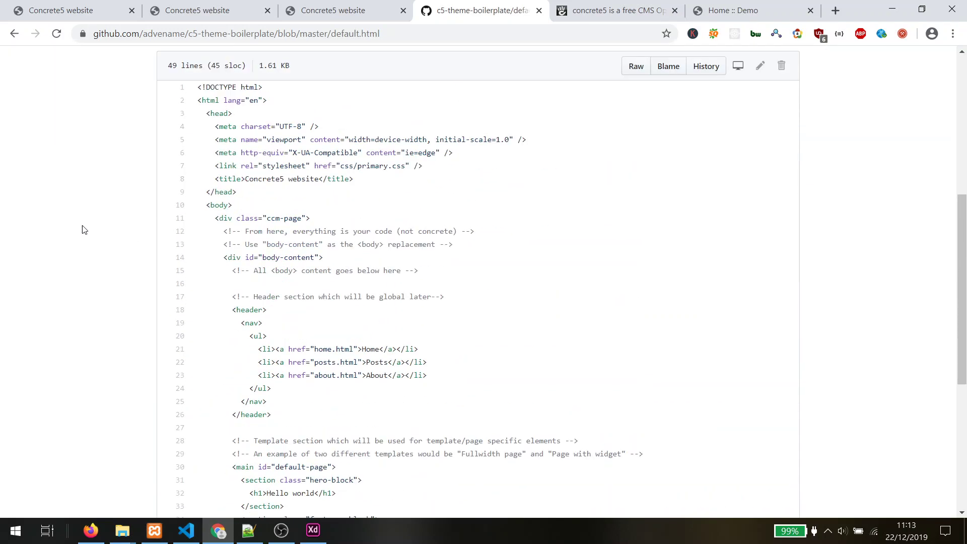
Step: Switch to the local ugly_blog demo site, show the site-wide dashboard settings and close them again
click(689, 9)
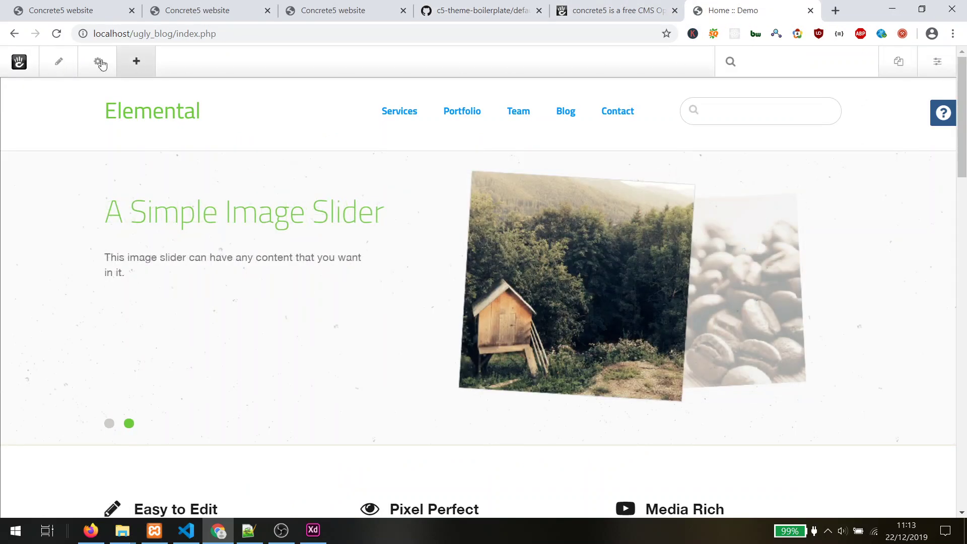
click(933, 67)
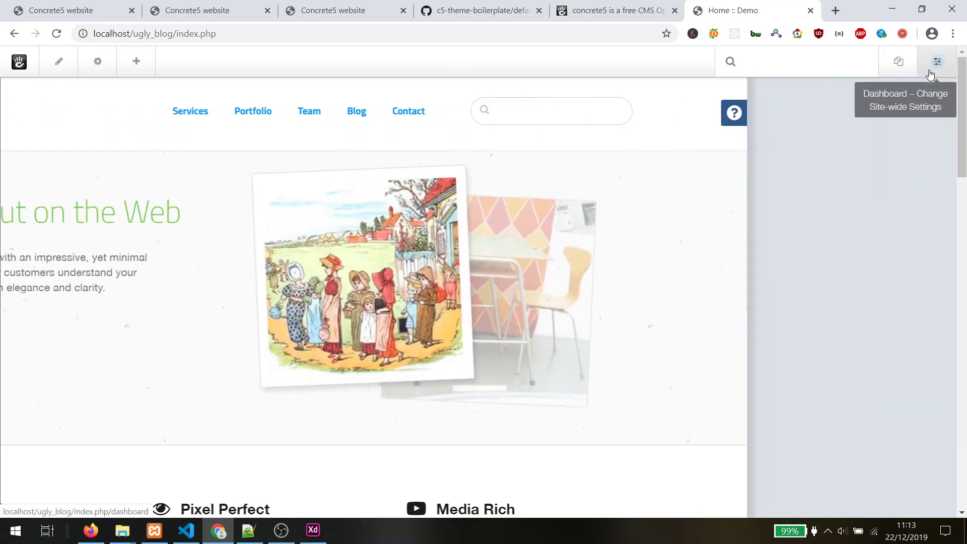
click(938, 63)
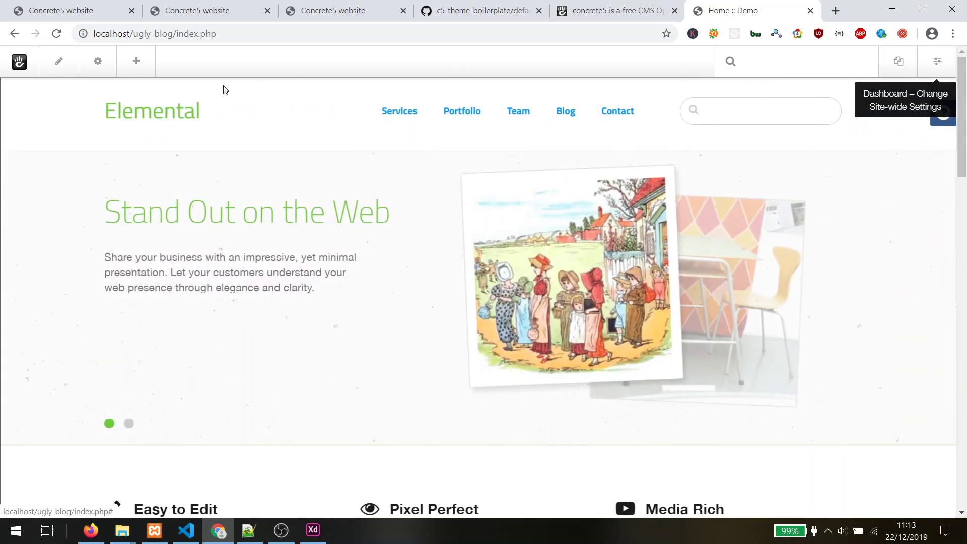
Step: Put the demo Home page into edit mode, browse the blocks available for adding and close the list
click(135, 61)
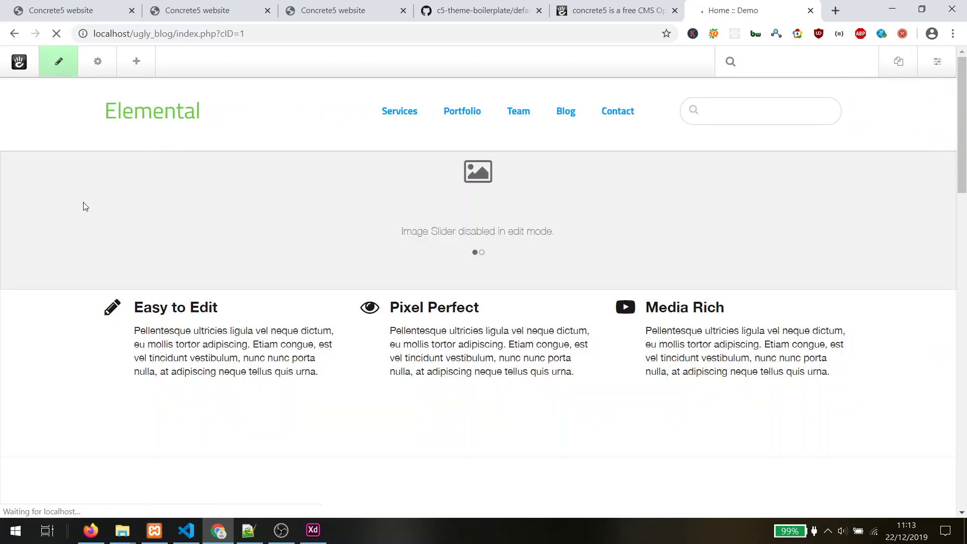
click(136, 61)
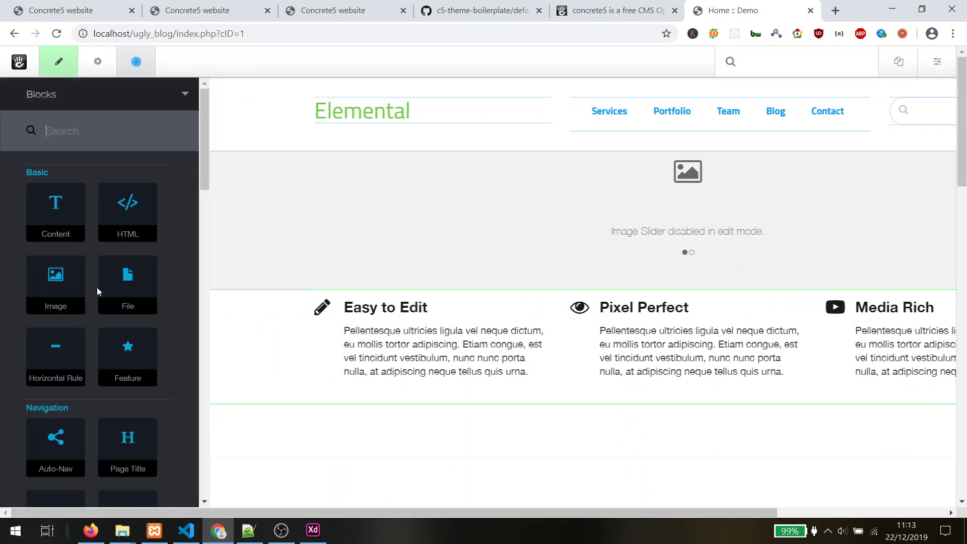
mouse_move(202, 129)
mouse_down()
mouse_move(211, 424)
mouse_move(209, 131)
mouse_up()
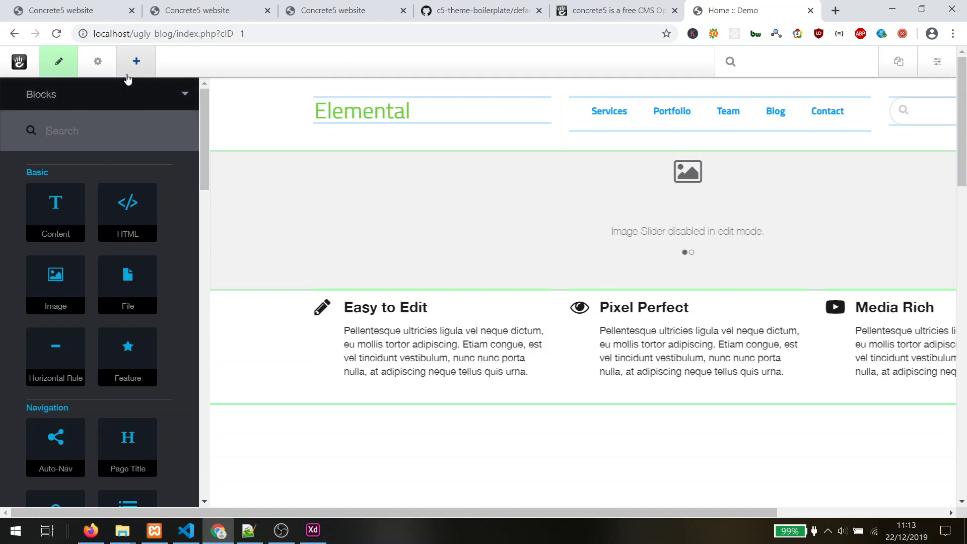
click(135, 61)
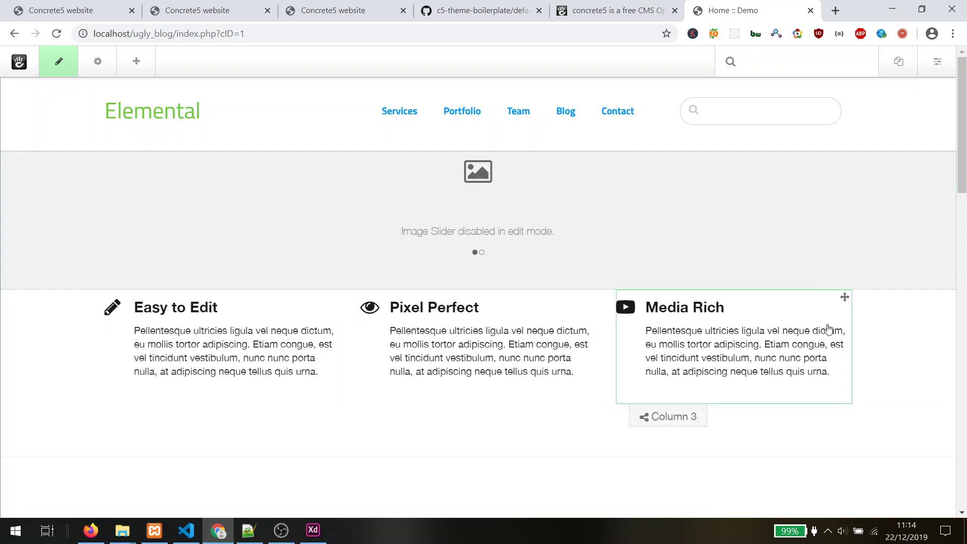
Step: Return to default.html on GitHub and highlight the opening body-content div, then clear the selection
click(594, 15)
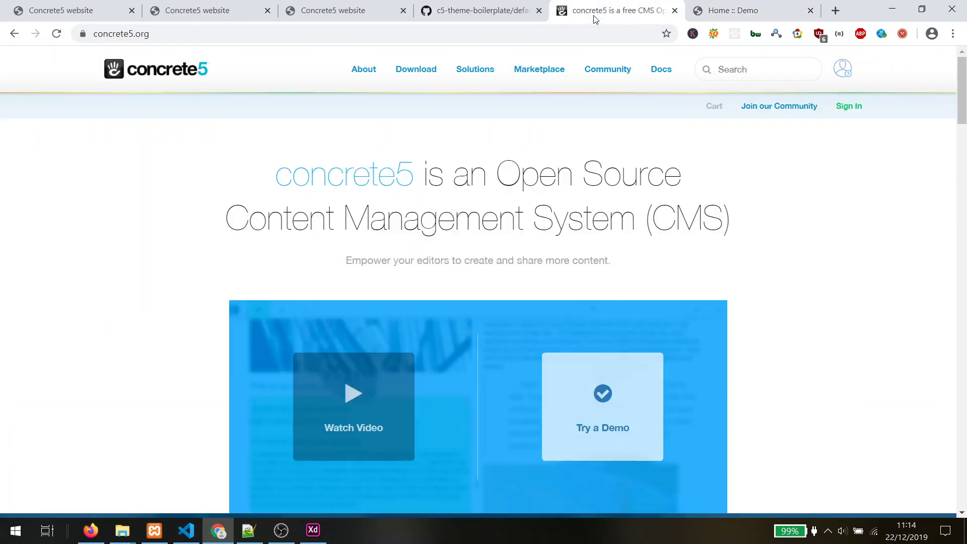
click(515, 9)
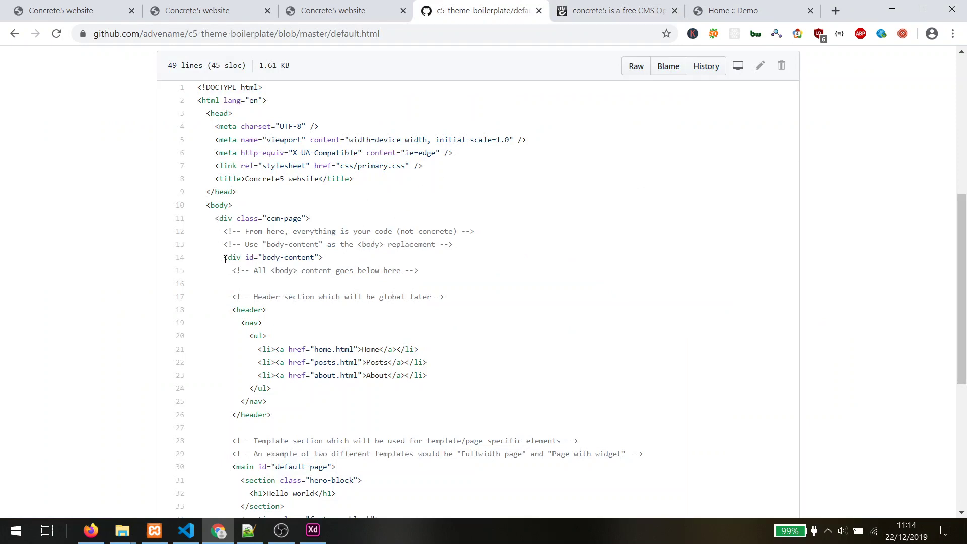
drag(225, 259, 332, 258)
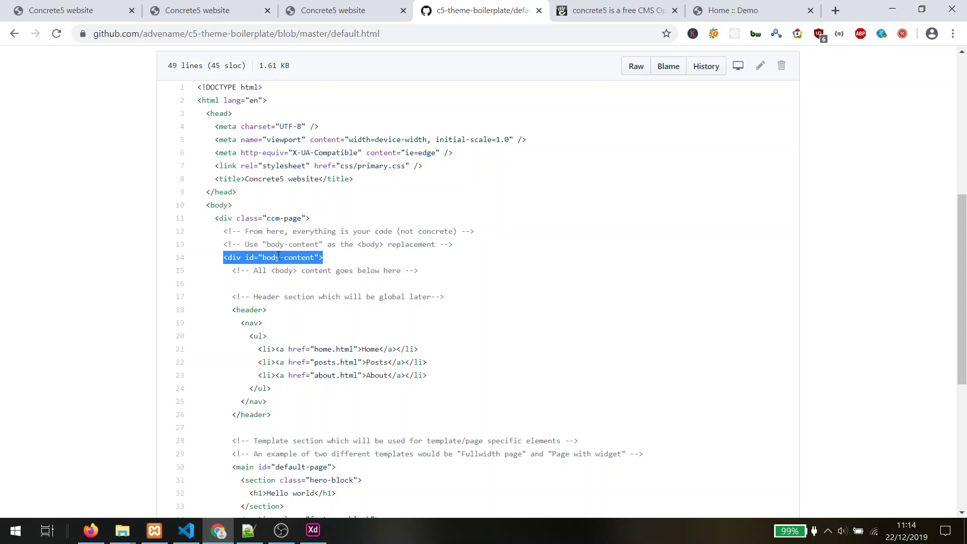
click(252, 195)
Step: Place the local demo site's tab beside the GitHub tab, and highlight the ccm-page class and body-content div in default.html
drag(704, 4, 569, 5)
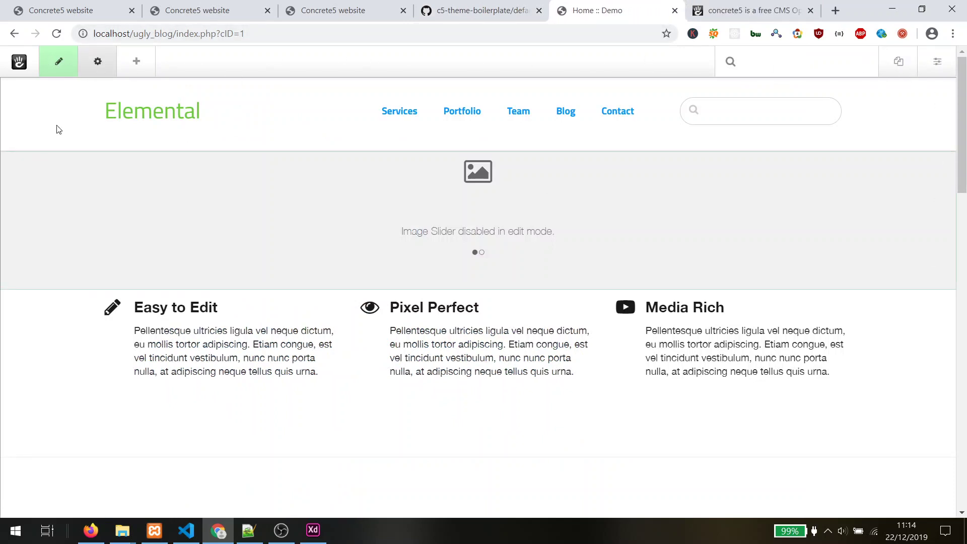
click(440, 5)
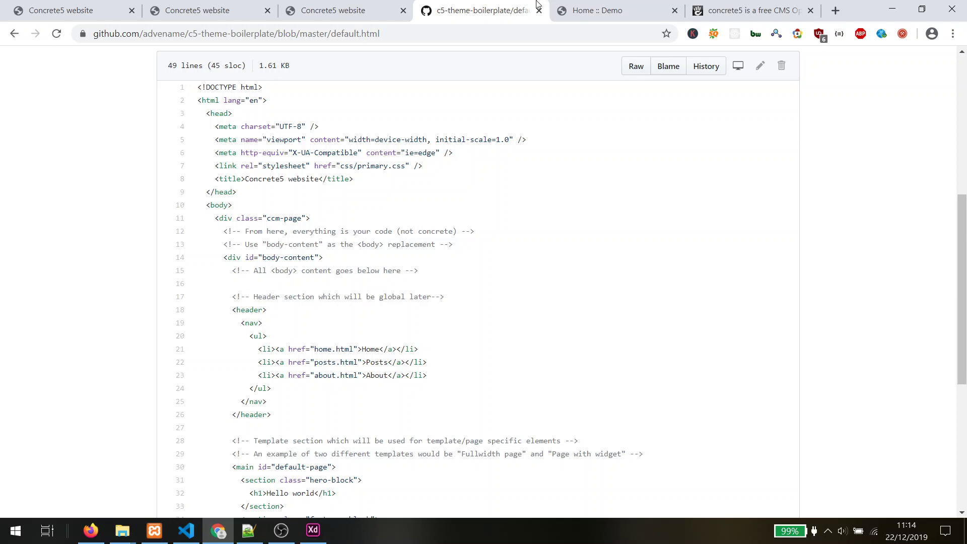
drag(268, 218, 301, 218)
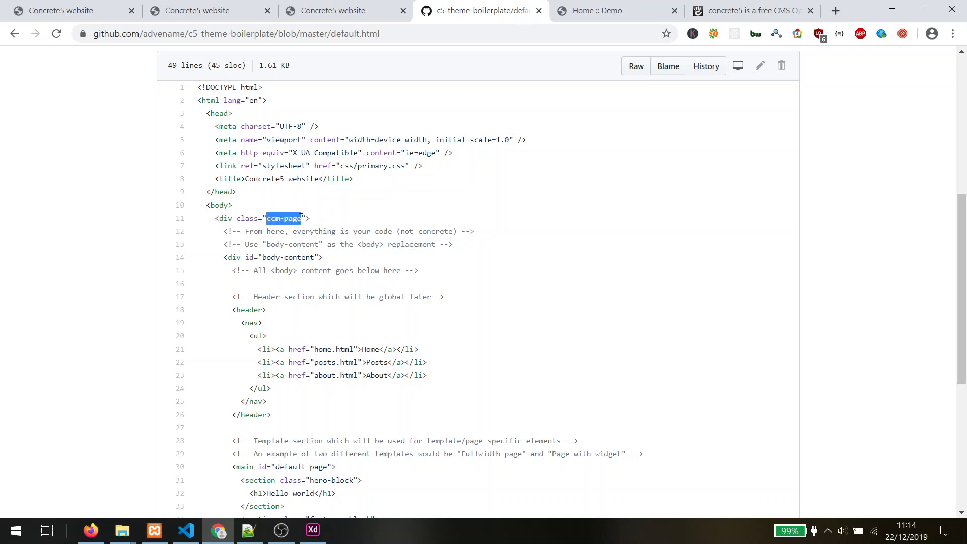
click(289, 217)
drag(224, 257, 328, 261)
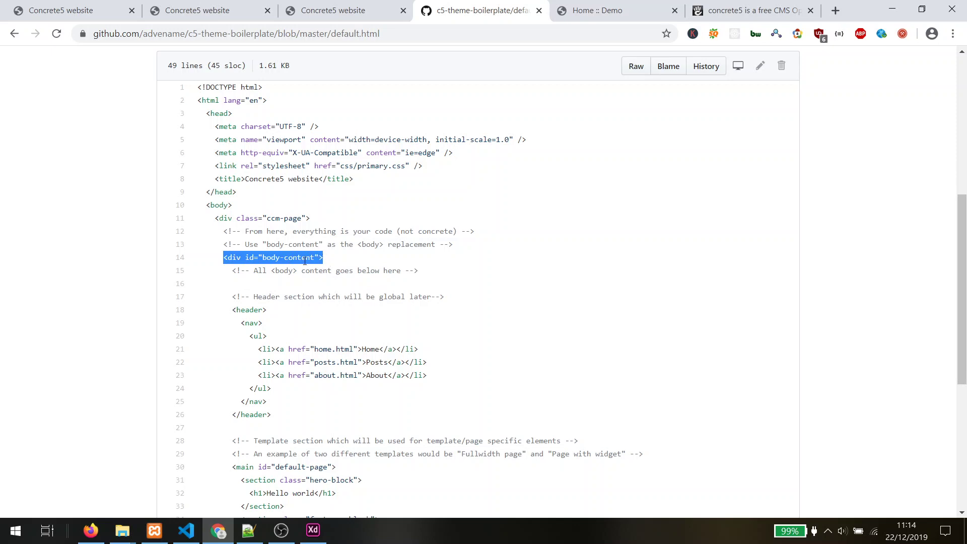
click(262, 259)
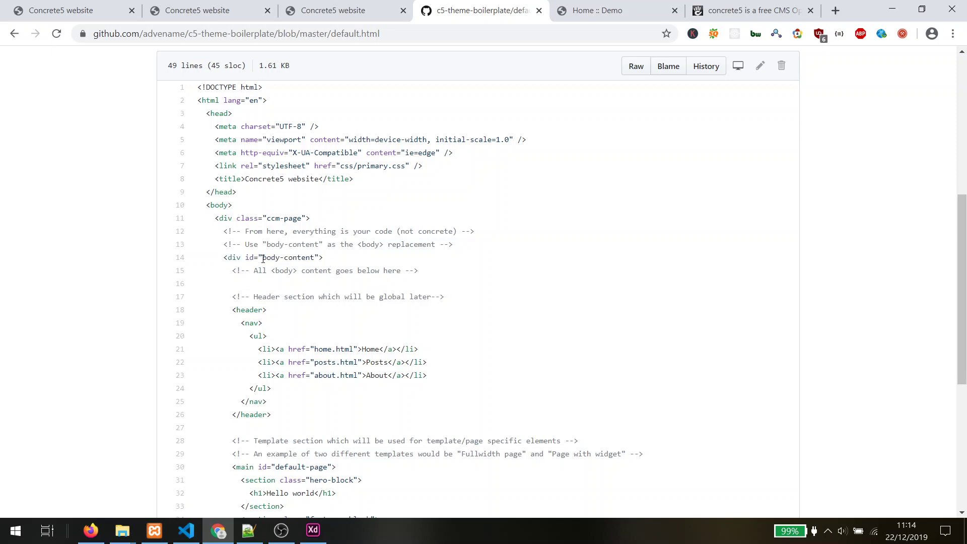
Step: Highlight the header block and the main block of default.html in turn, and view the rest of the file
scroll(262, 259, down, 3)
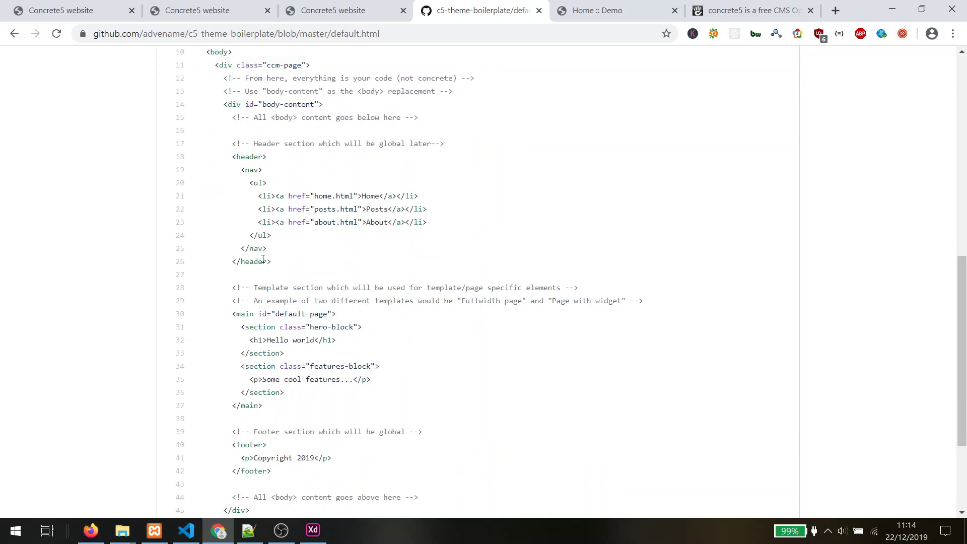
drag(272, 263, 236, 157)
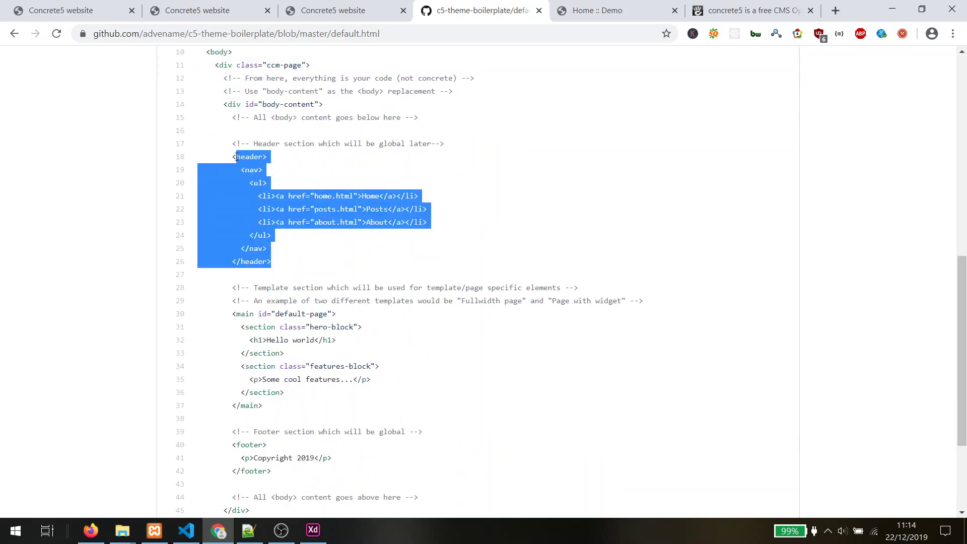
drag(282, 405, 235, 314)
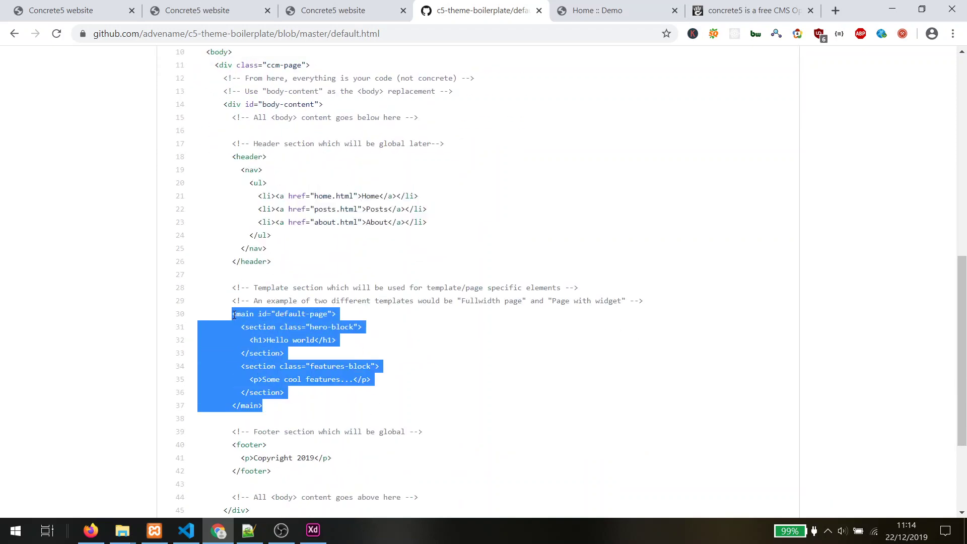
scroll(255, 316, down, 3)
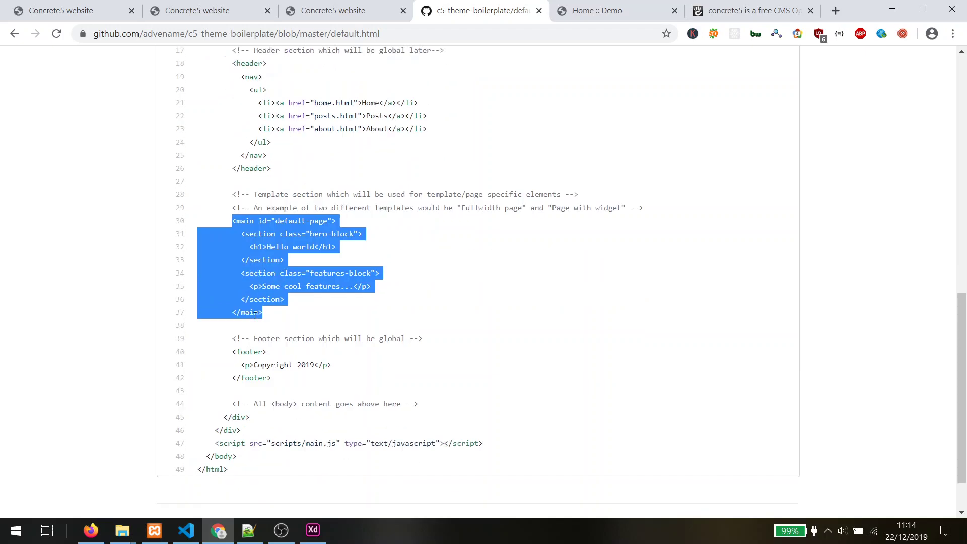
Step: Highlight the footer block, the ccm-page class and the opening body-content div in default.html
drag(272, 318, 226, 281)
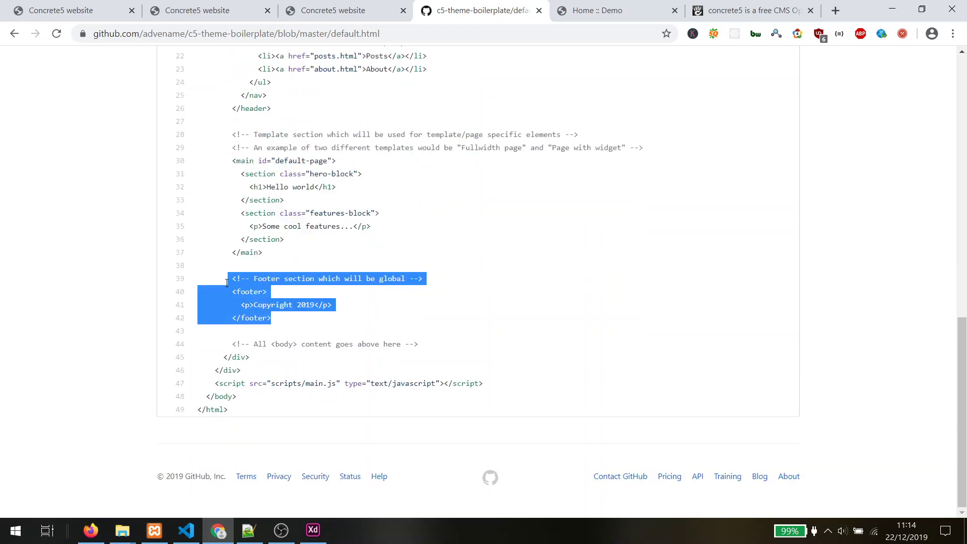
scroll(271, 289, up, 6)
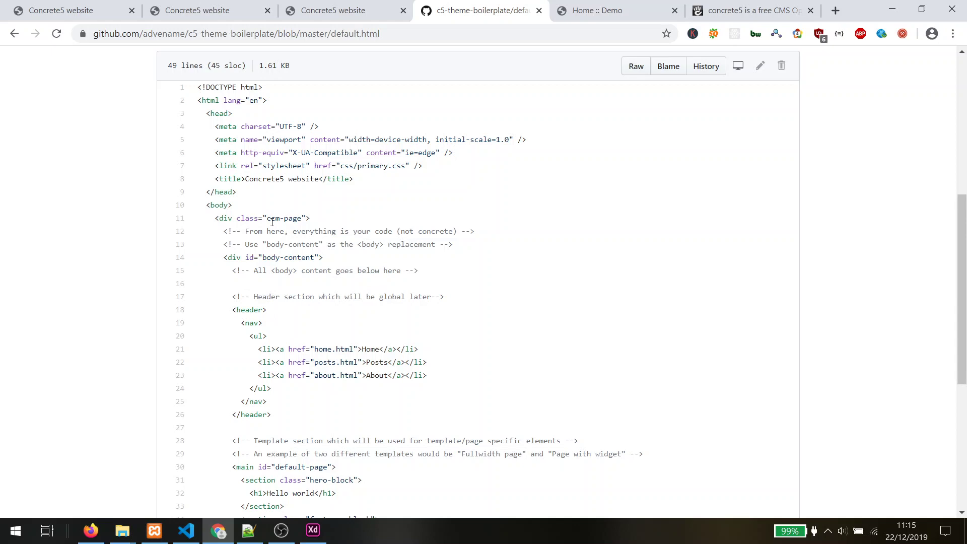
drag(267, 218, 301, 218)
drag(222, 257, 357, 260)
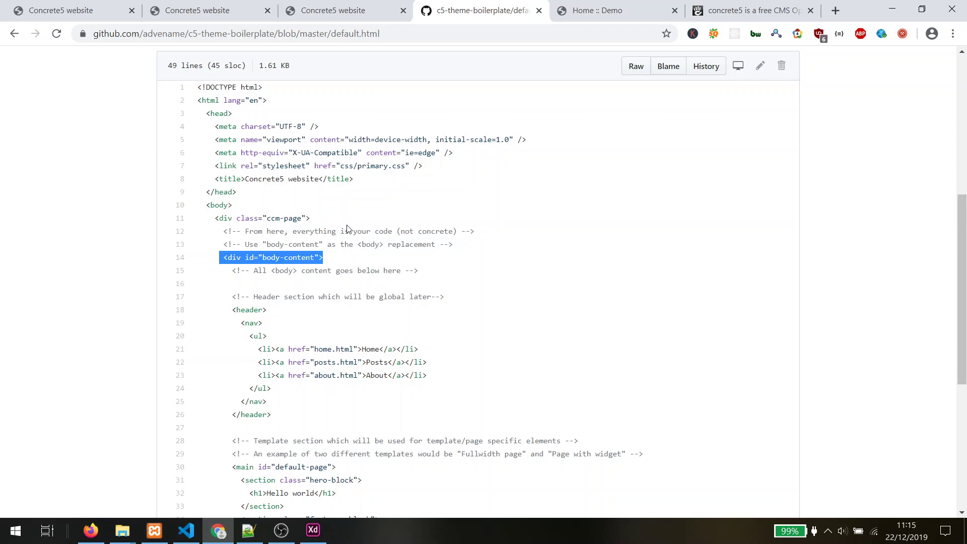
Step: Clear the selection, return to the c5-theme-boilerplate root and open its css folder
click(146, 230)
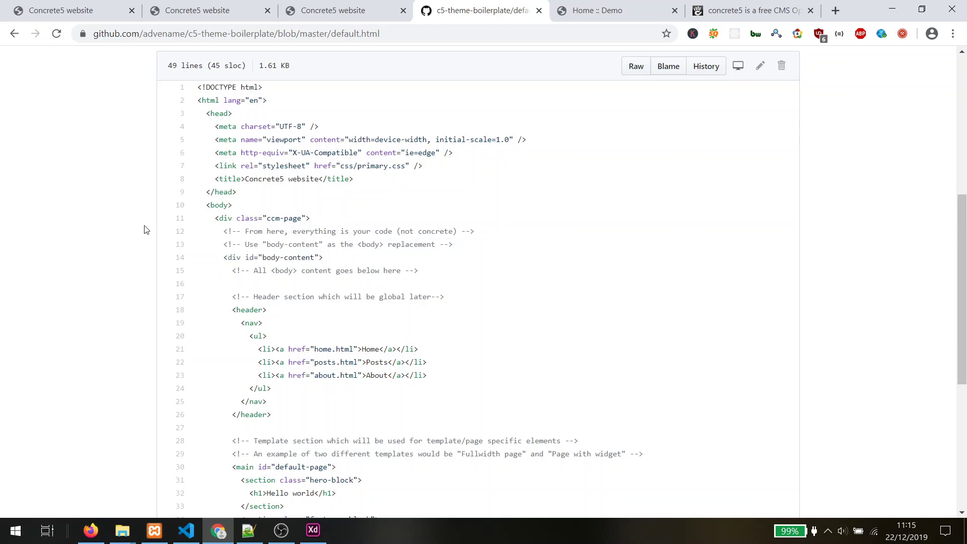
key(alt+Left)
click(184, 157)
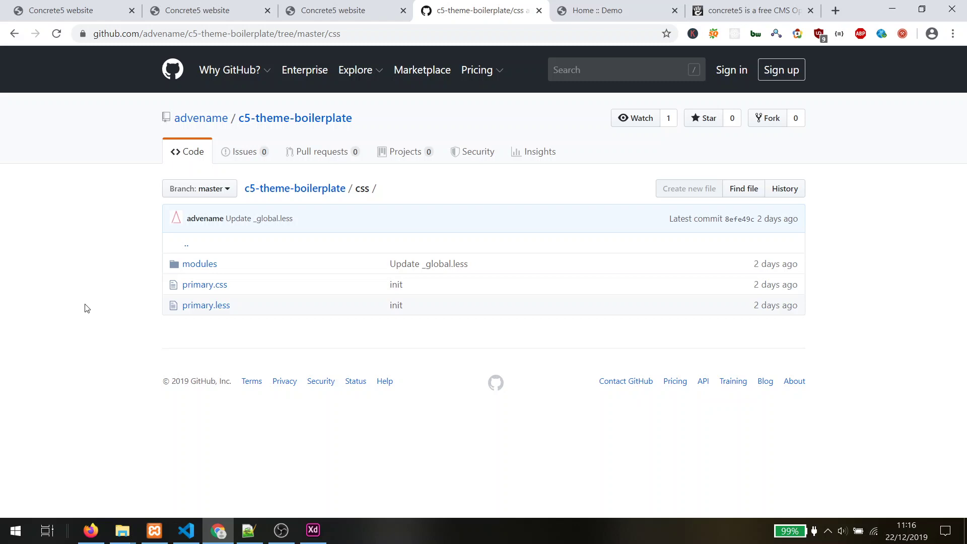
Step: Return to the local demo site, leave edit mode and look through the whole Home page
click(604, 10)
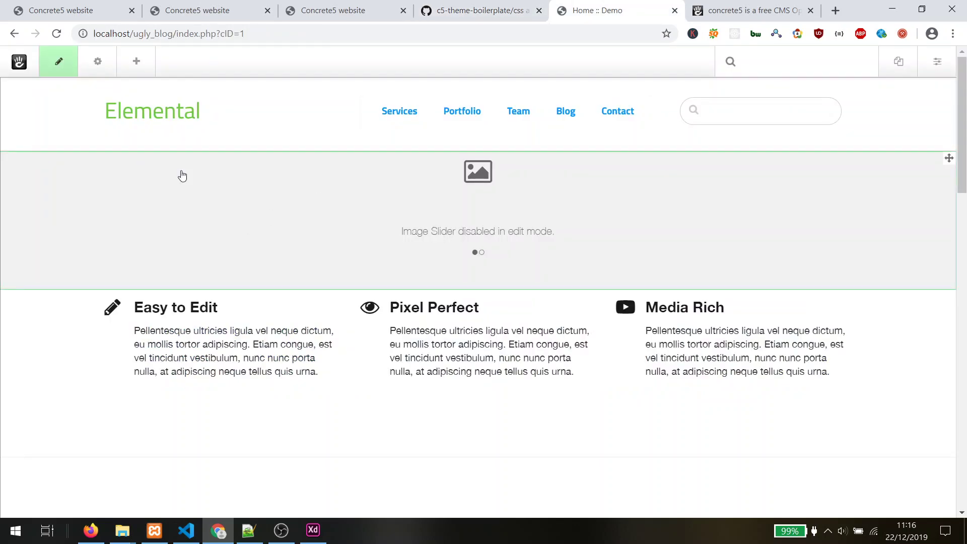
click(73, 68)
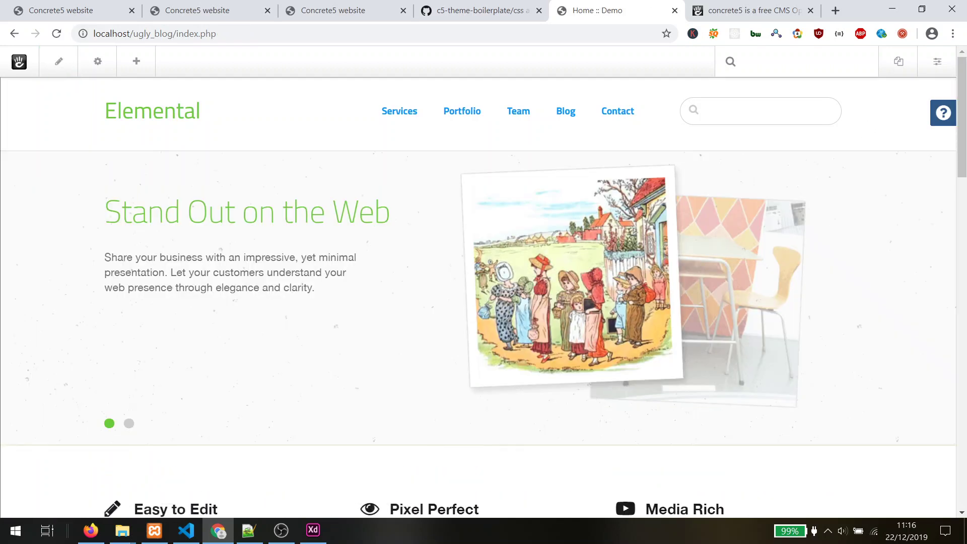
scroll(964, 148, down, 2)
scroll(965, 147, down, 10)
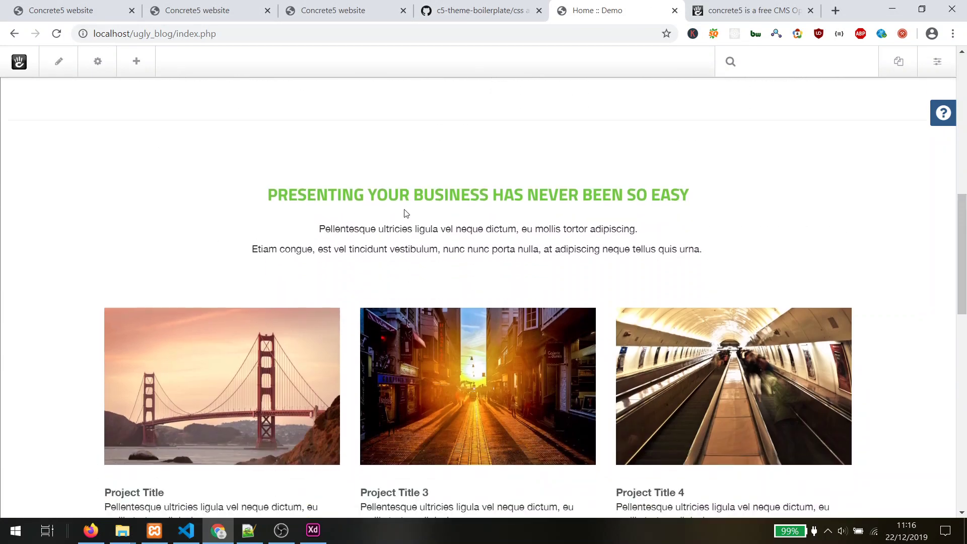
scroll(945, 378, down, 15)
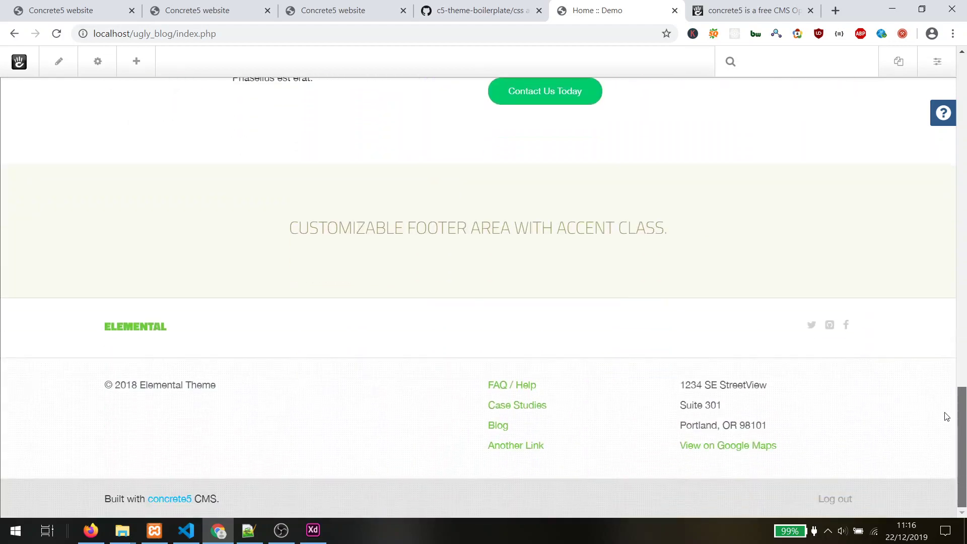
scroll(943, 417, up, 20)
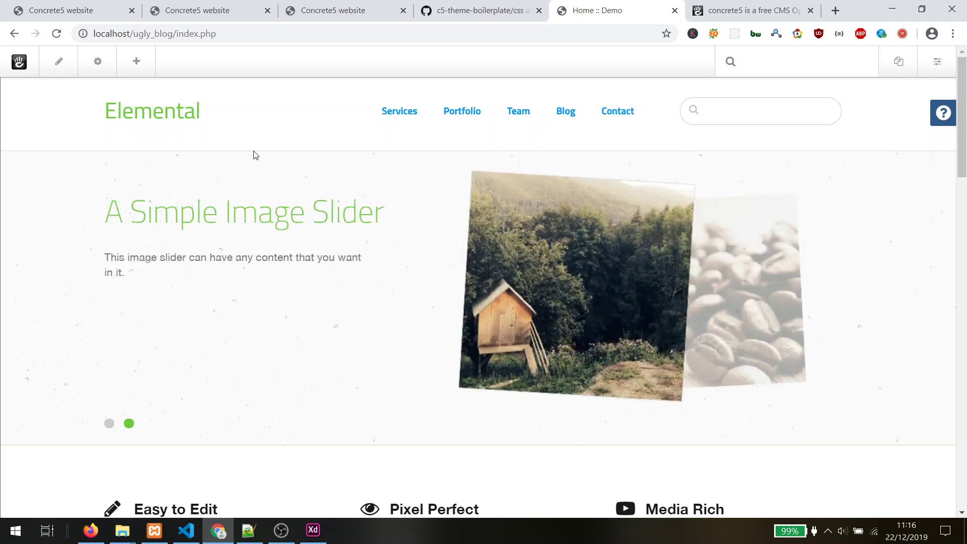
Step: Put the demo Home page into edit mode and move the Image Slider block below the three feature columns
click(60, 62)
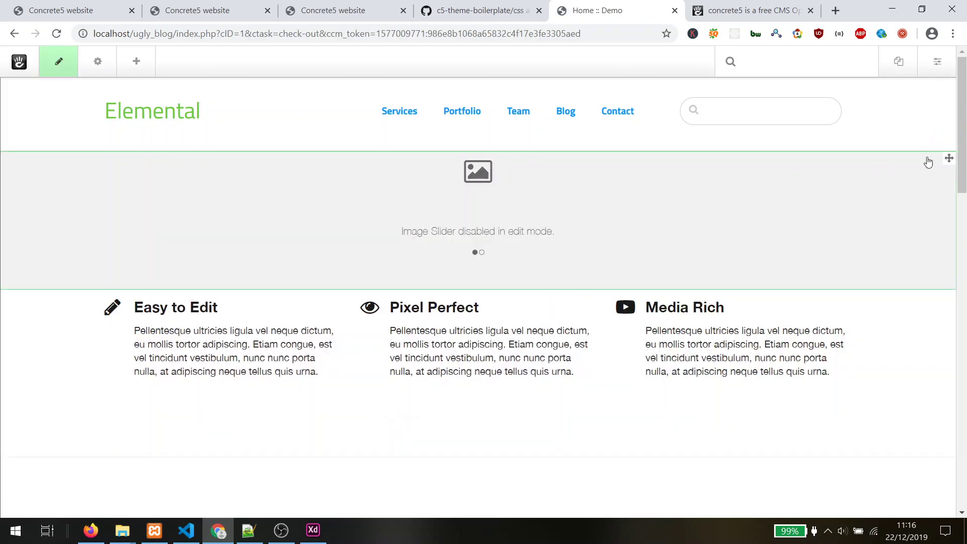
drag(949, 158, 939, 402)
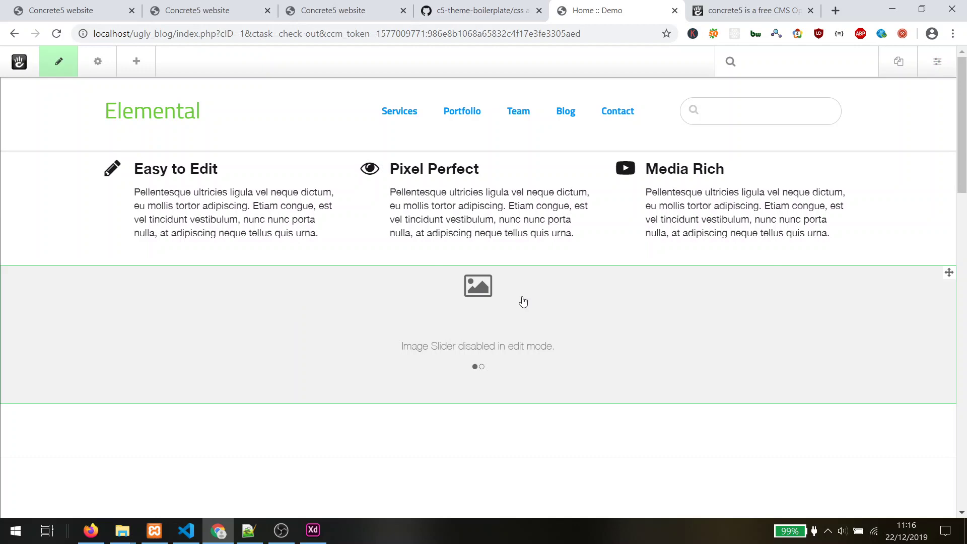
Step: Add a rich-text block above the "Customizable footer area with accent class" text and enter "Some custom text" in it
scroll(386, 305, down, 12)
scroll(387, 305, down, 3)
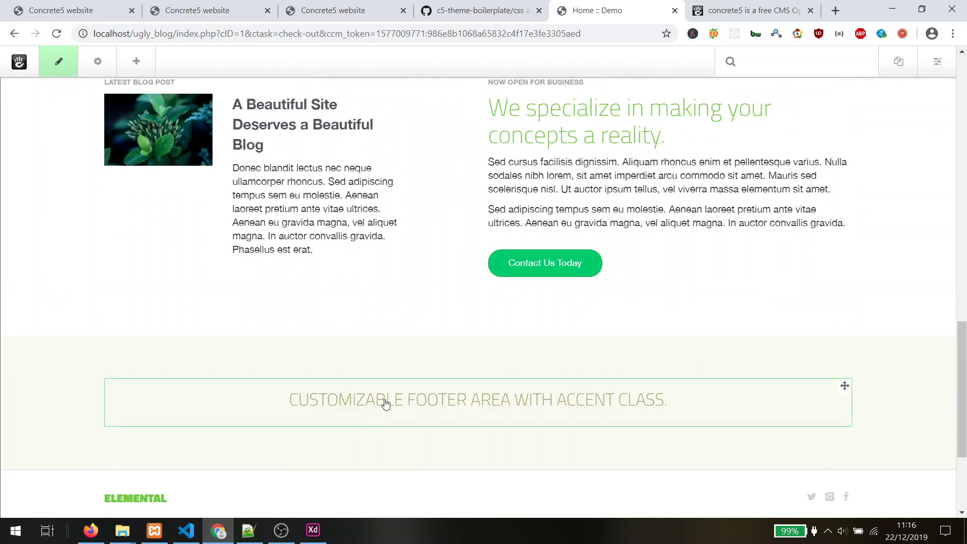
click(136, 61)
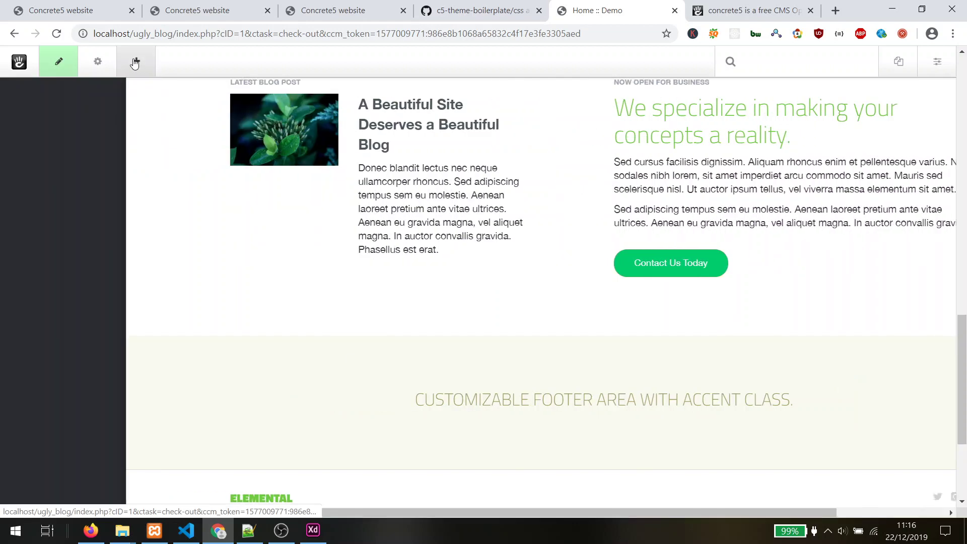
drag(39, 222, 528, 395)
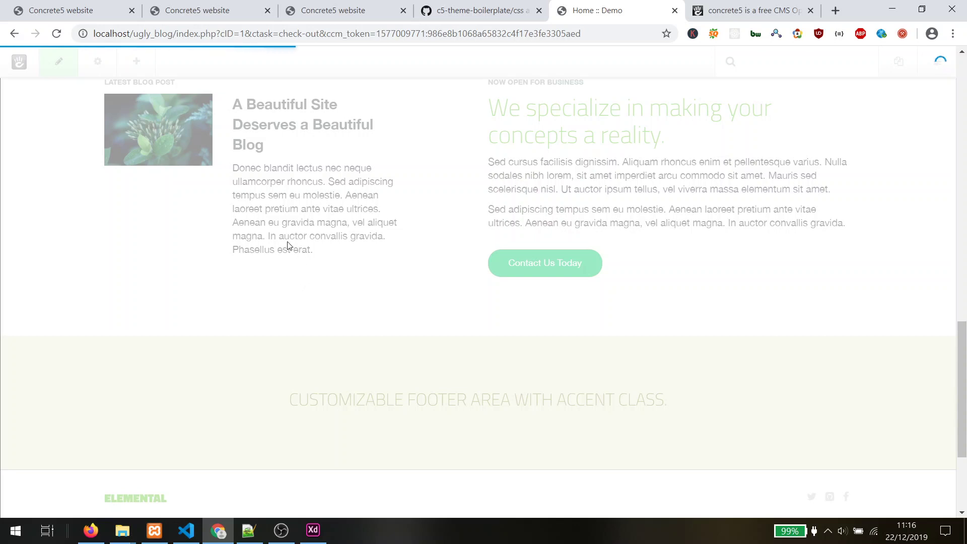
text(Some custom text)
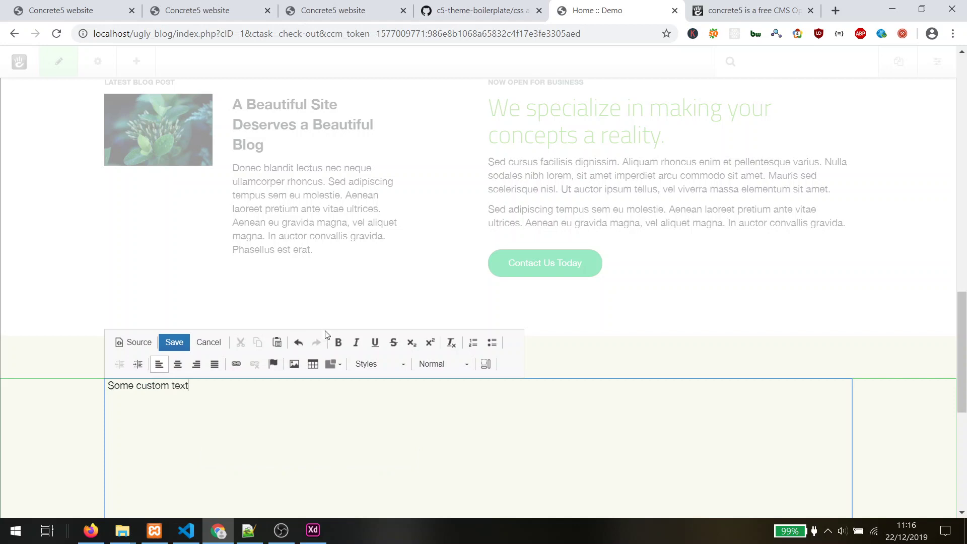
Step: Center "Some custom text", format it as Heading 1 and save the block
click(403, 365)
click(457, 370)
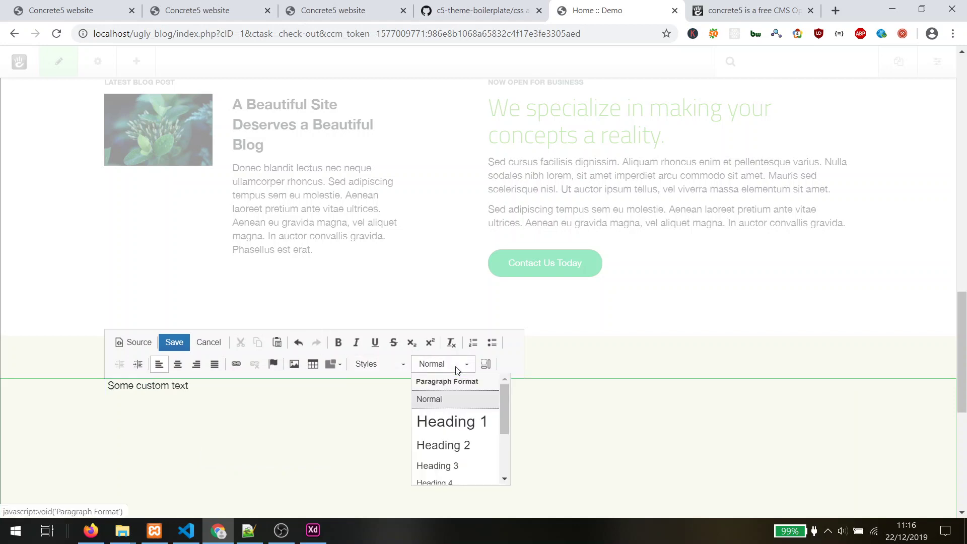
click(178, 363)
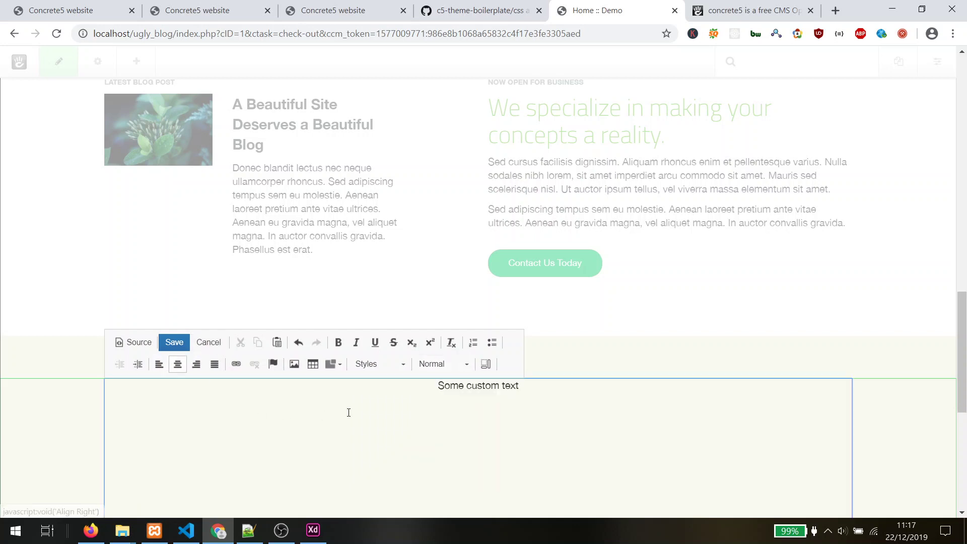
drag(582, 392, 350, 384)
click(442, 363)
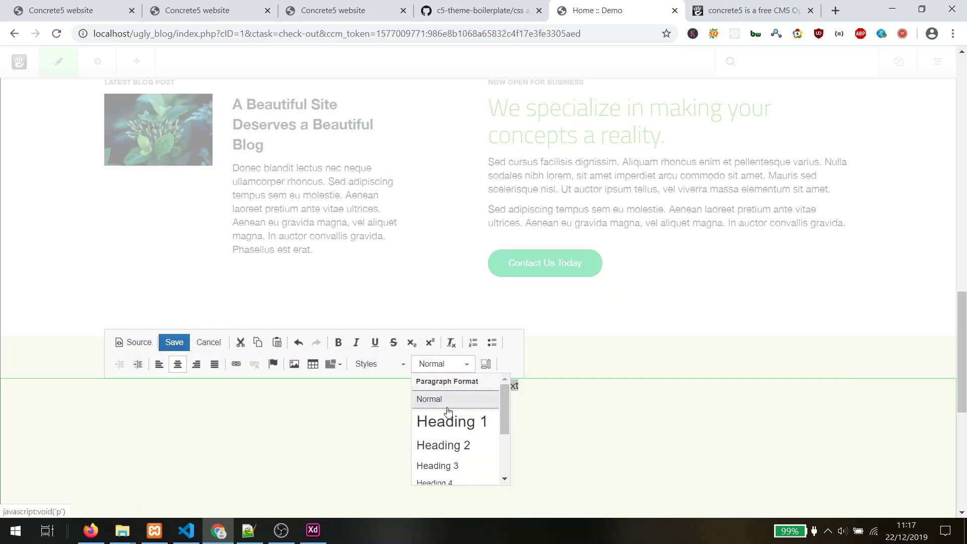
click(449, 422)
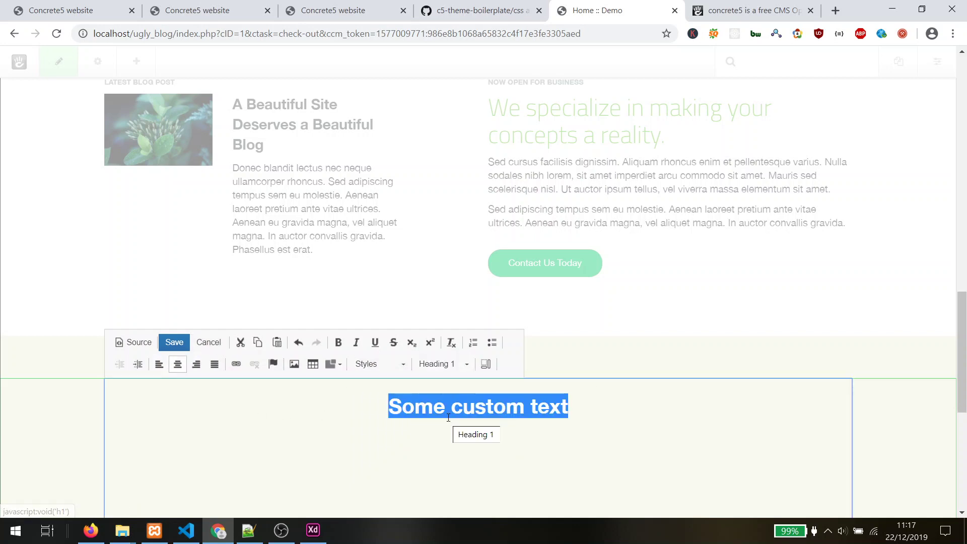
click(174, 343)
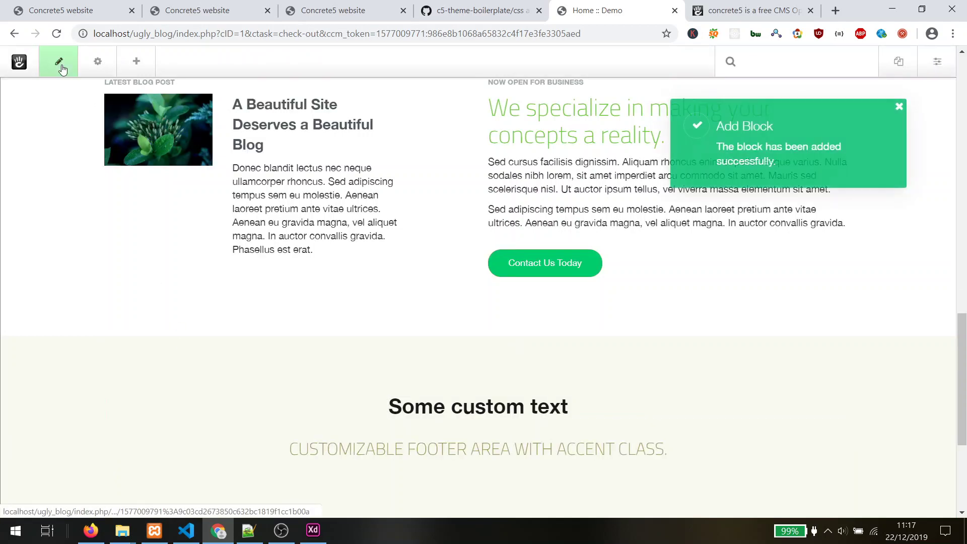
Step: Publish the Home page changes and check the moved slider and the "Some custom text" heading on the live page
click(59, 63)
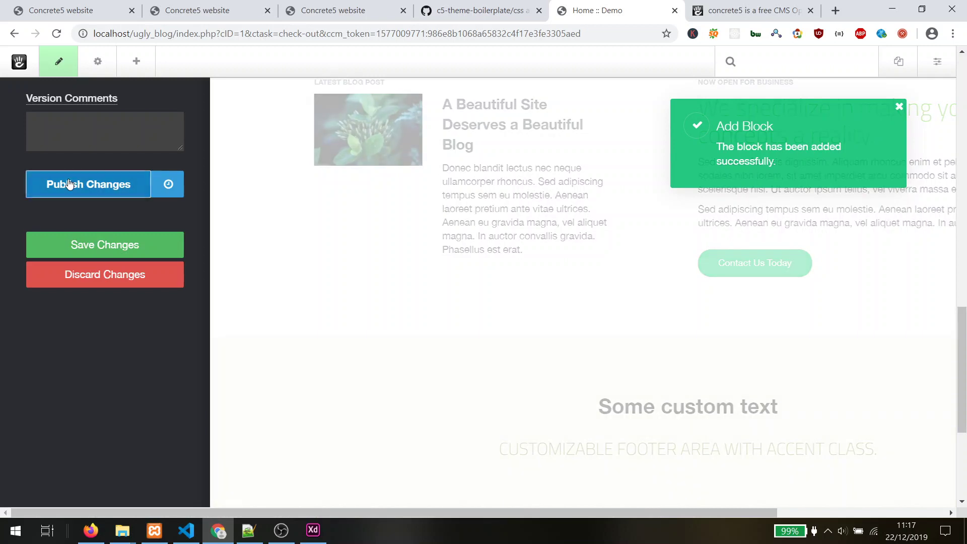
click(70, 184)
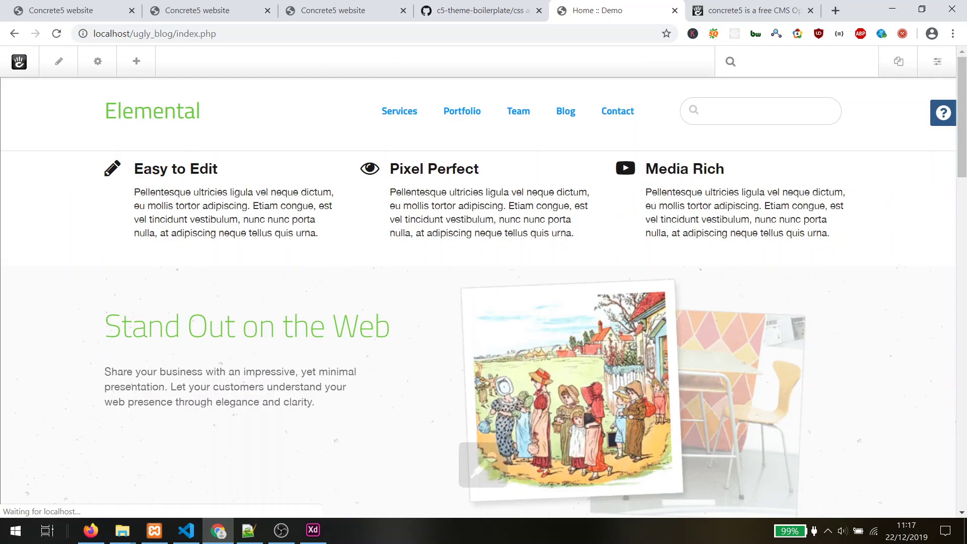
scroll(326, 204, down, 4)
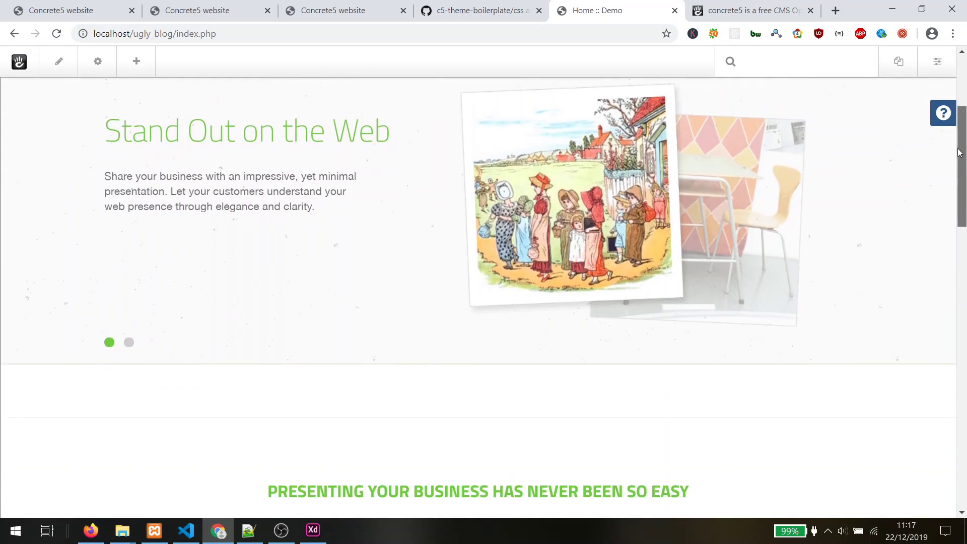
scroll(326, 203, up, 2)
drag(961, 142, 965, 376)
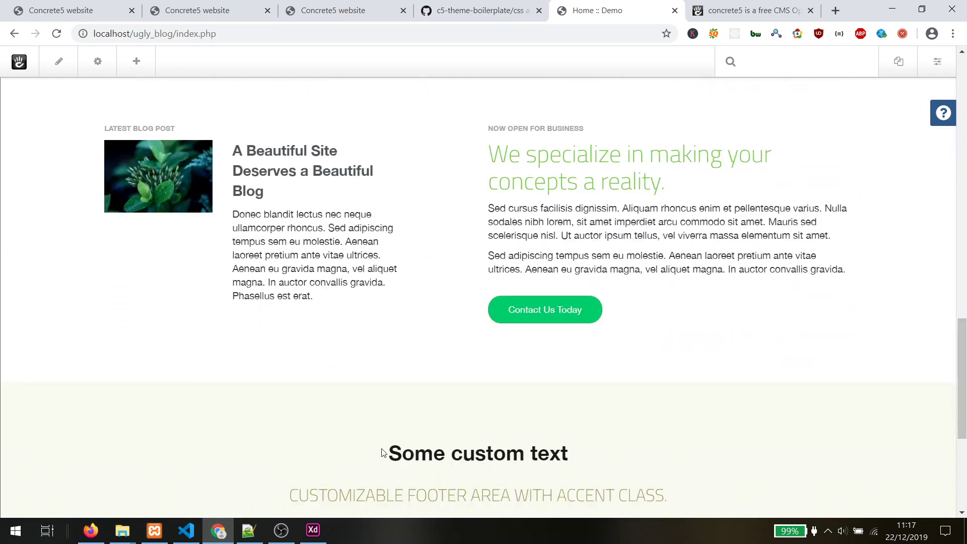
drag(402, 455, 756, 431)
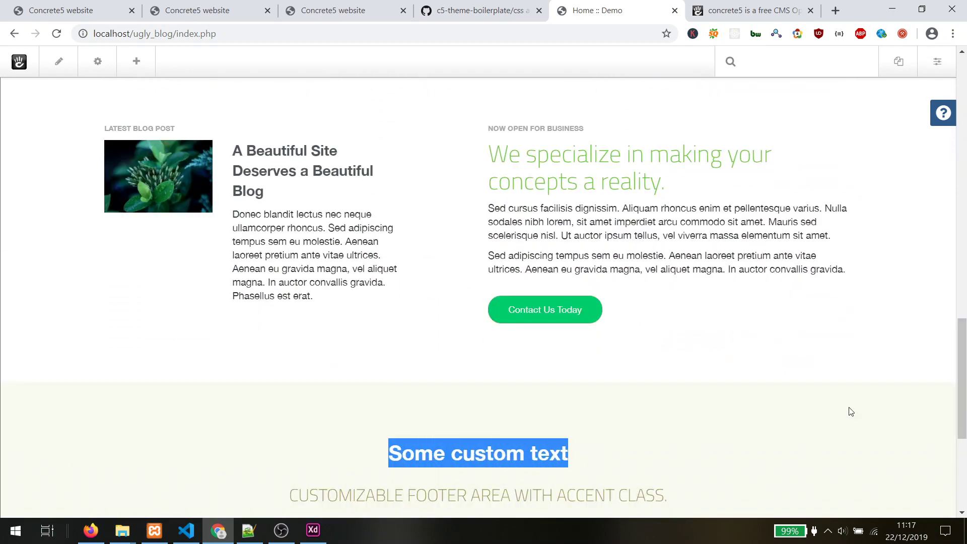
drag(962, 394, 962, 134)
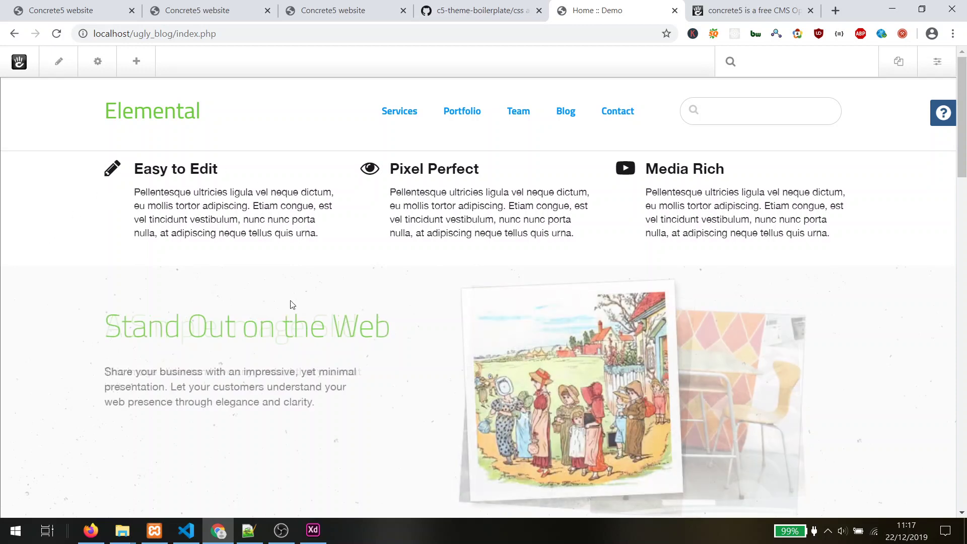
scroll(70, 201, down, 3)
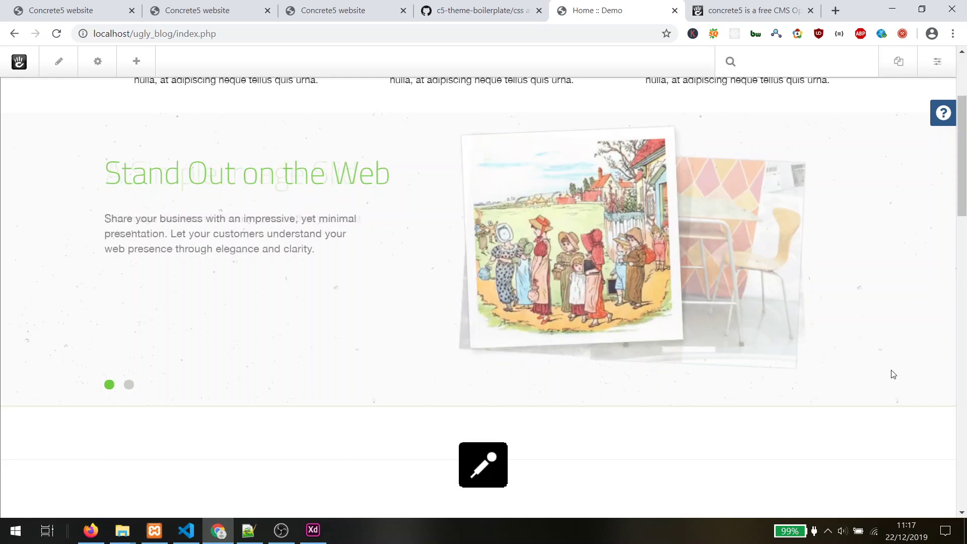
Step: Switch to the mockup pages and move the default.html browser tab ahead of the single.html one
click(42, 5)
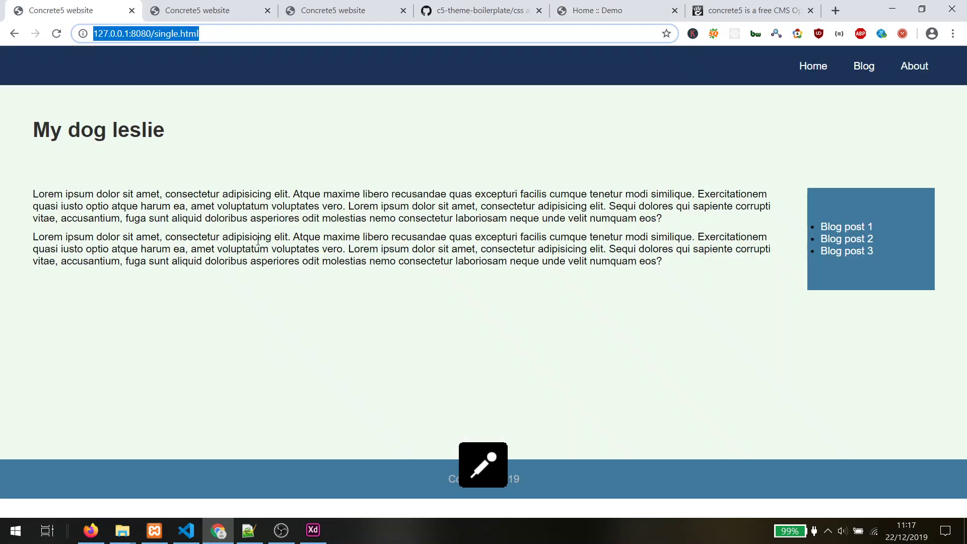
click(298, 533)
drag(207, 473, 481, 469)
key(alt+Tab)
click(149, 34)
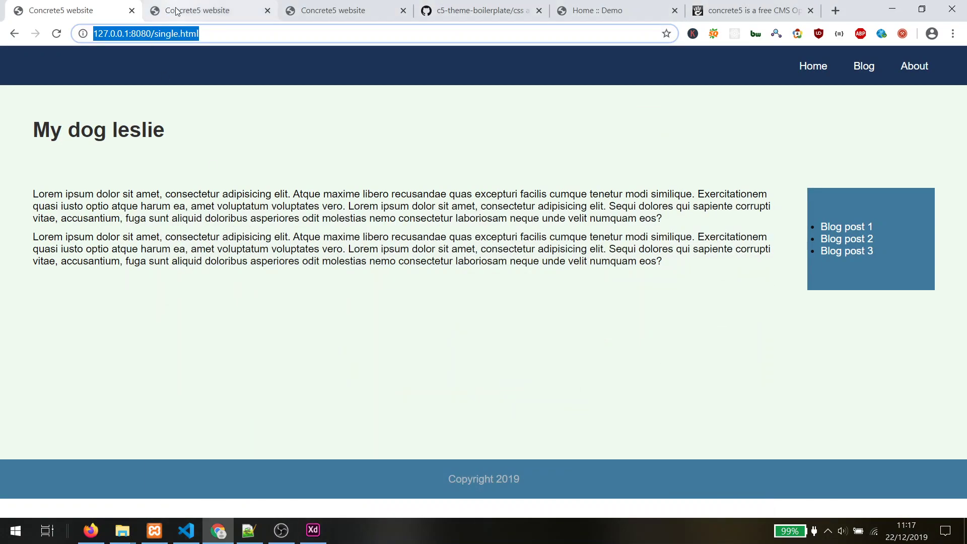
drag(228, 10, 102, 9)
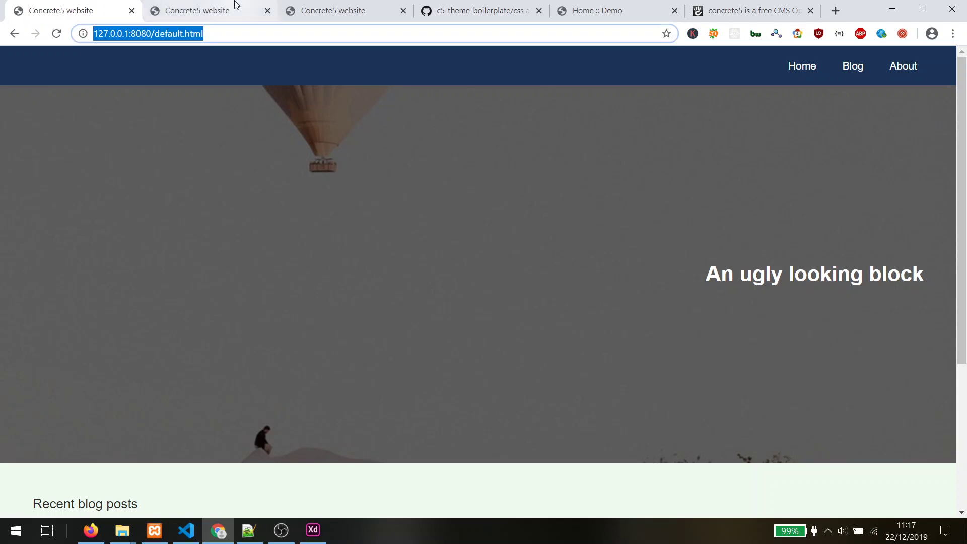
Step: View the single.html and default-about.html mockups, and look over default.html down to its recent blog posts and footer
click(235, 4)
click(292, 4)
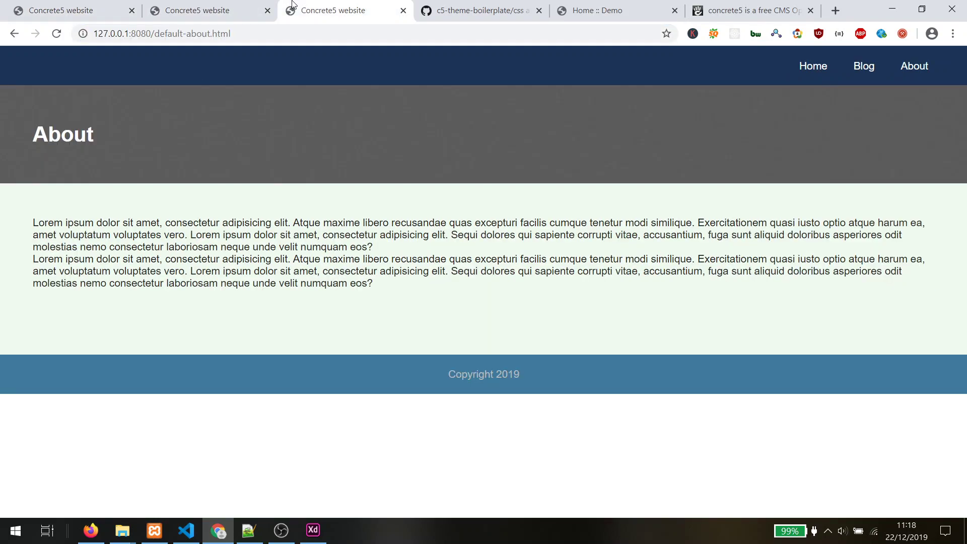
click(86, 4)
scroll(268, 159, down, 4)
scroll(268, 159, up, 4)
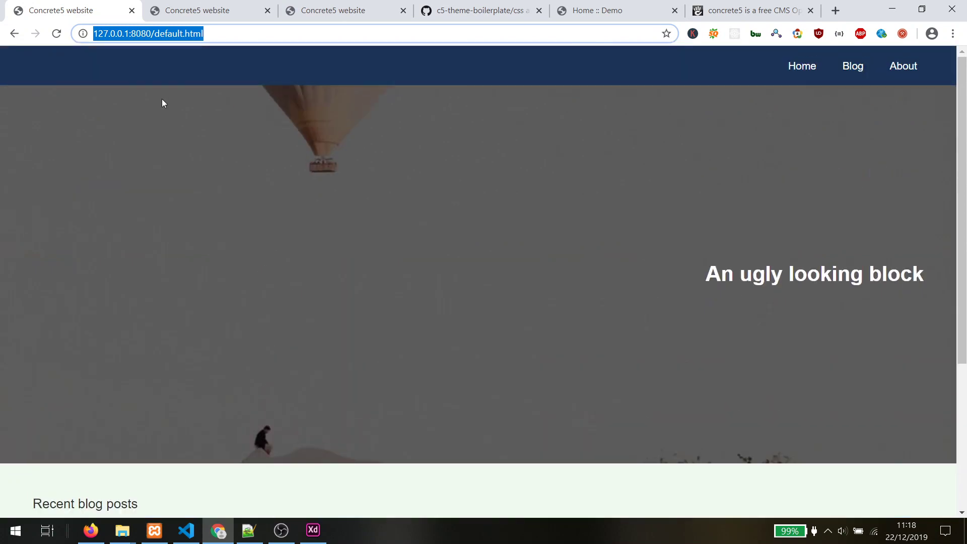
scroll(196, 427, down, 4)
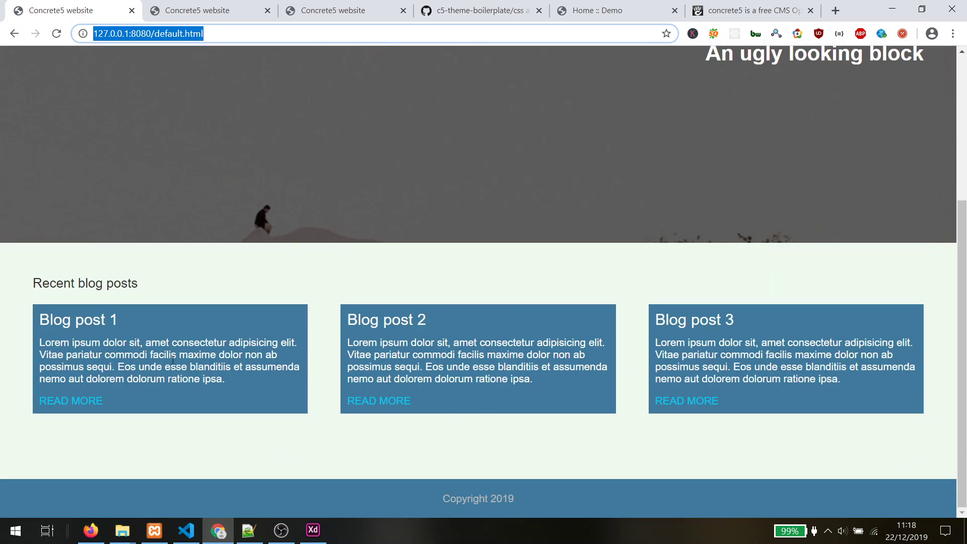
Step: Reposition Visual Studio Code among the running apps and switch to it to show the ugly-blog project's default.html
drag(186, 530, 293, 539)
click(292, 538)
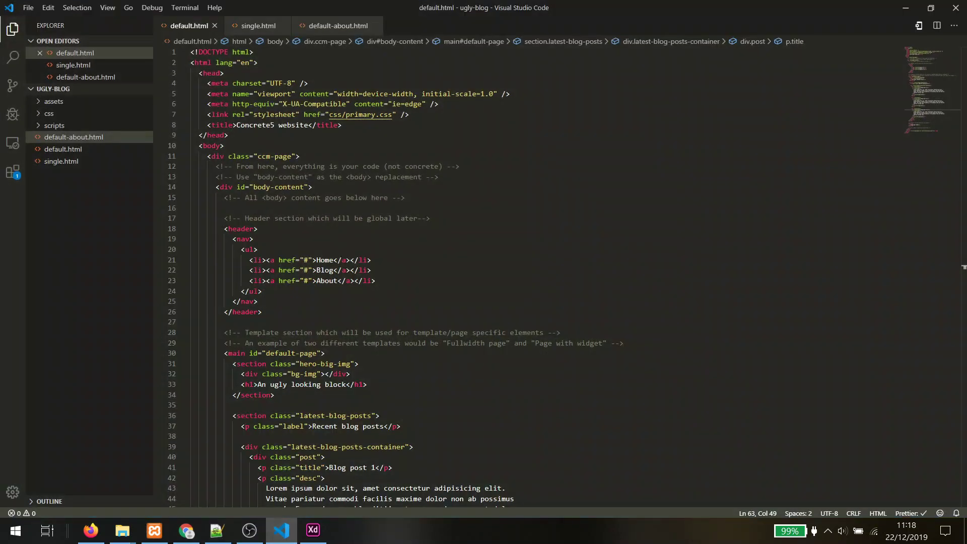
Step: Move the hero-big-img section with the "An ugly looking block" heading below the latest-blog-posts section in default.html
scroll(241, 191, down, 4)
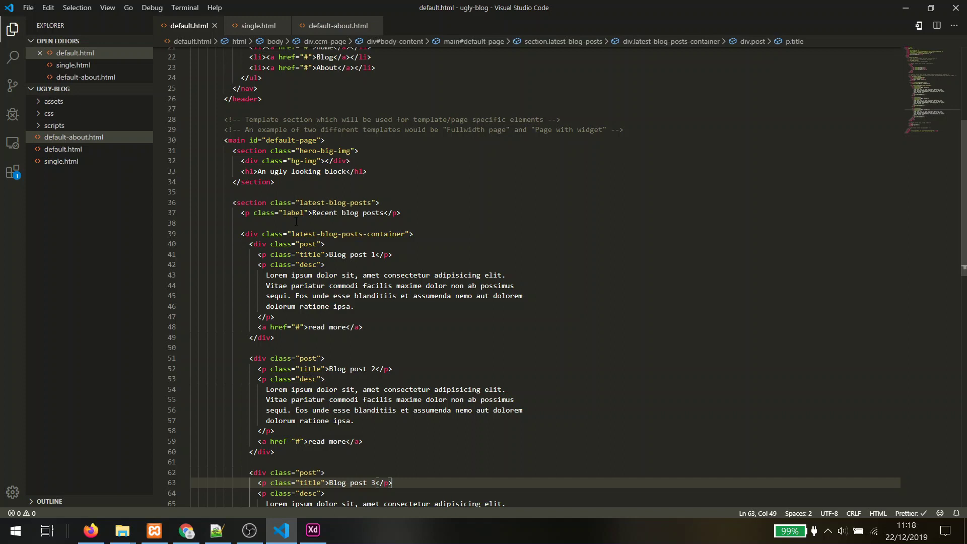
click(243, 150)
drag(279, 182, 236, 153)
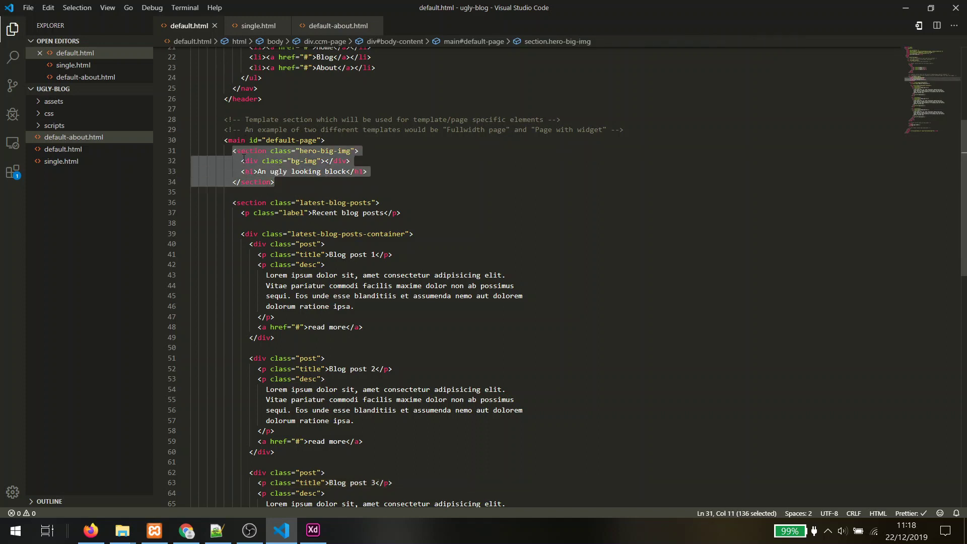
key(BackSpace)
key(Down)
key(Down)
key(Right)
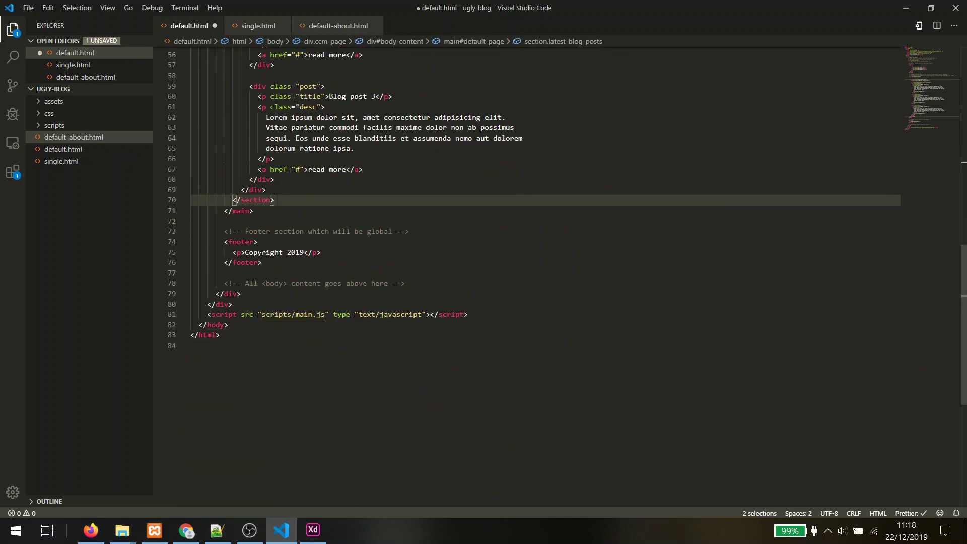
click(275, 206)
key(Return)
key(Return)
text(<section class="hero-big-img">   <div class="bg-img"></div>   <h1>An ugly looking block</h1> </section>)
Step: Reposition Chrome after Adobe XD among the running apps, switch to it and reload default.html
click(313, 530)
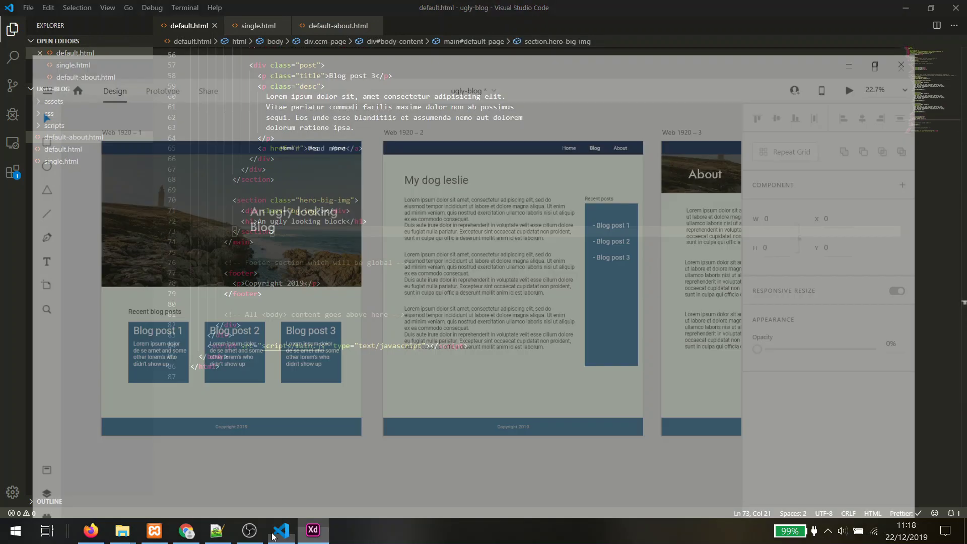
drag(186, 530, 313, 529)
click(313, 530)
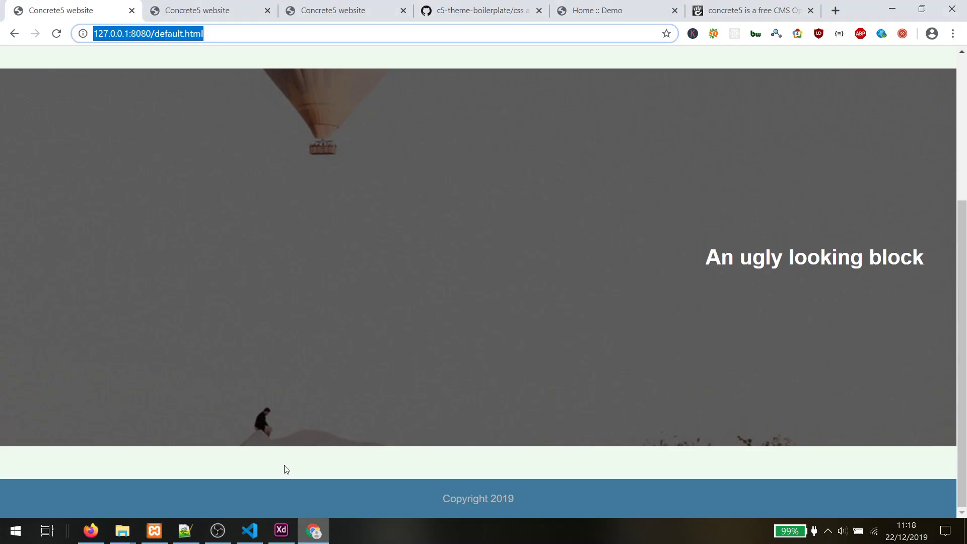
click(55, 34)
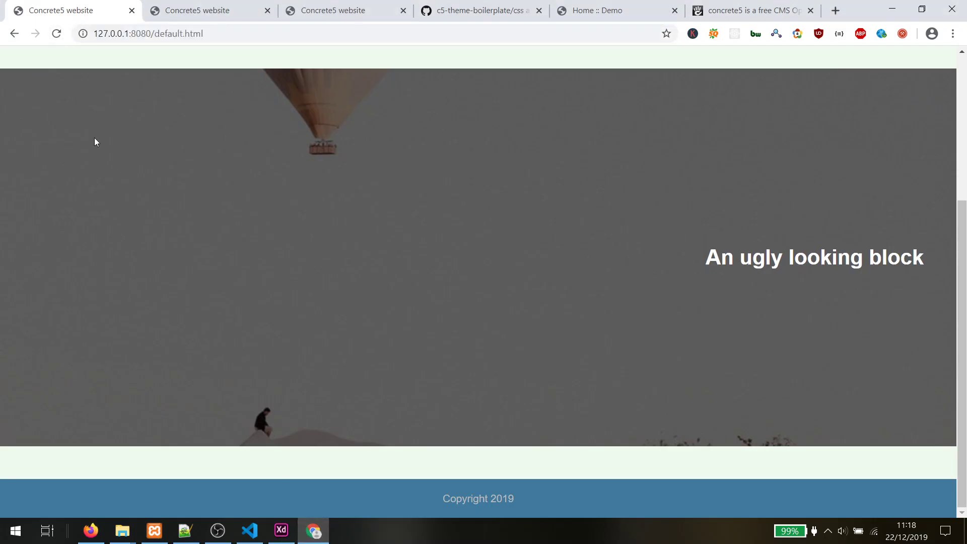
Step: Recheck the relocated hero section in Visual Studio Code's default.html, and reload the page in Chrome to compare
click(250, 530)
click(391, 220)
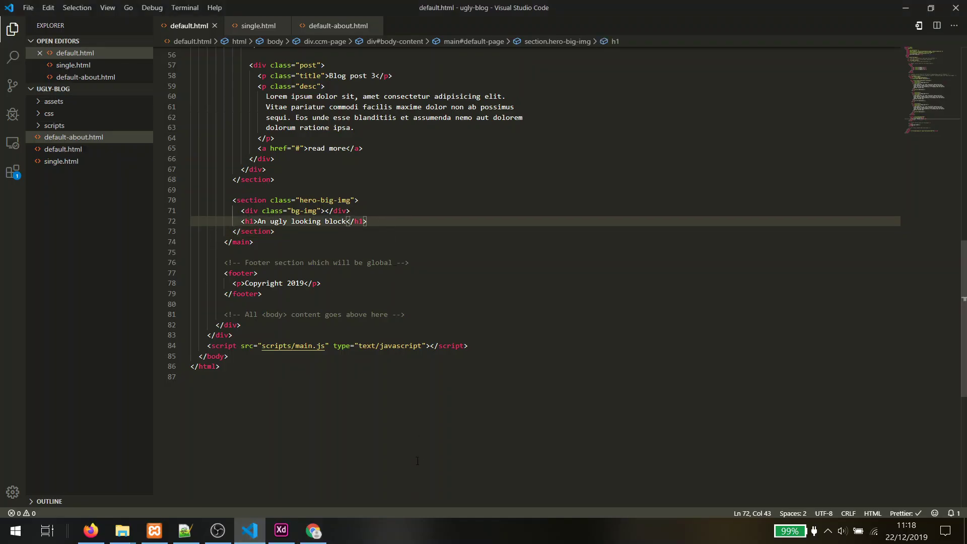
click(314, 530)
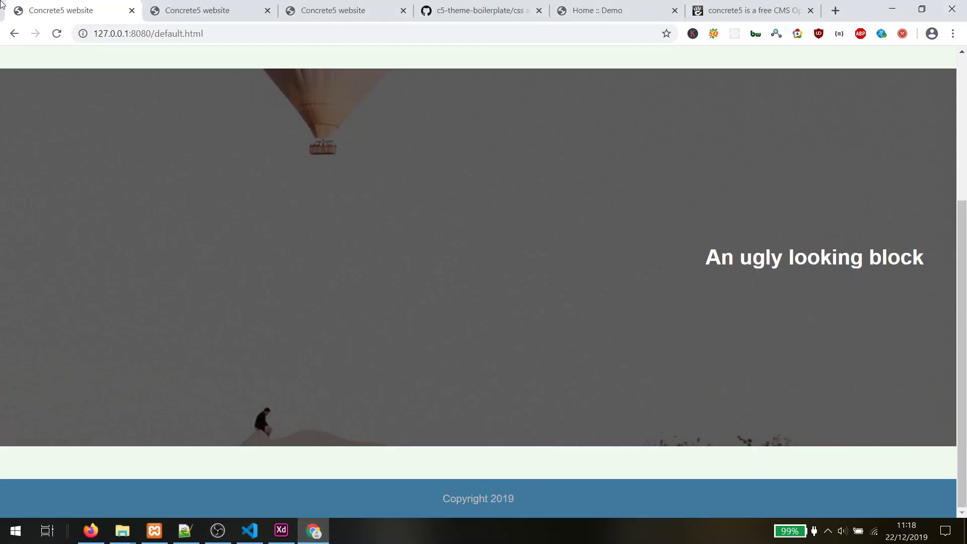
click(55, 37)
Step: Switch to Visual Studio Code, open the integrated terminal and show the "1: bash" session
click(250, 529)
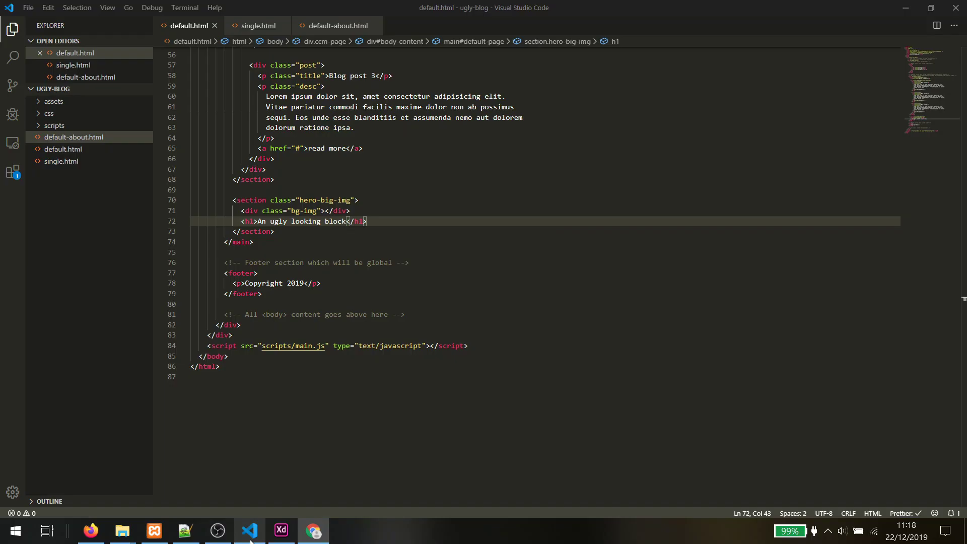
key(ctrl+shift+semicolon)
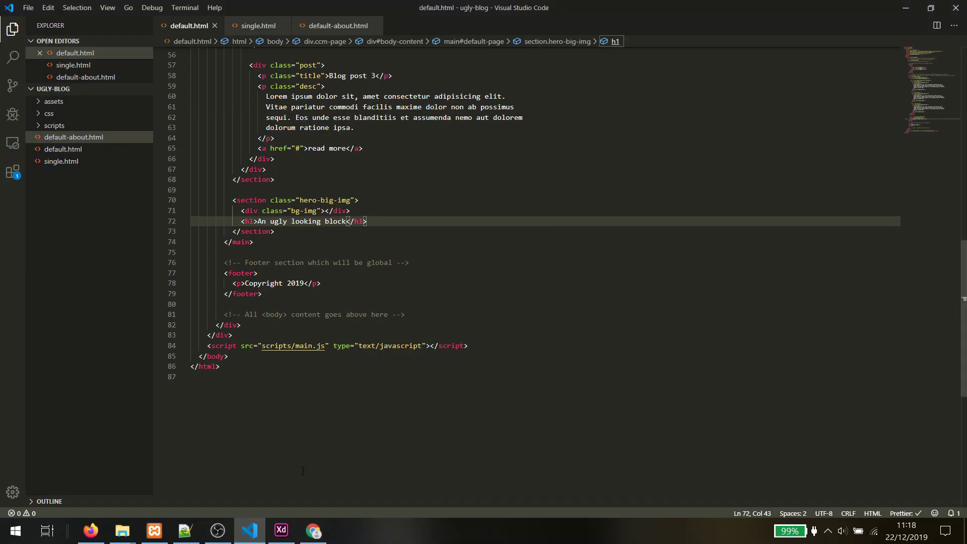
click(303, 471)
key(ctrl+grave)
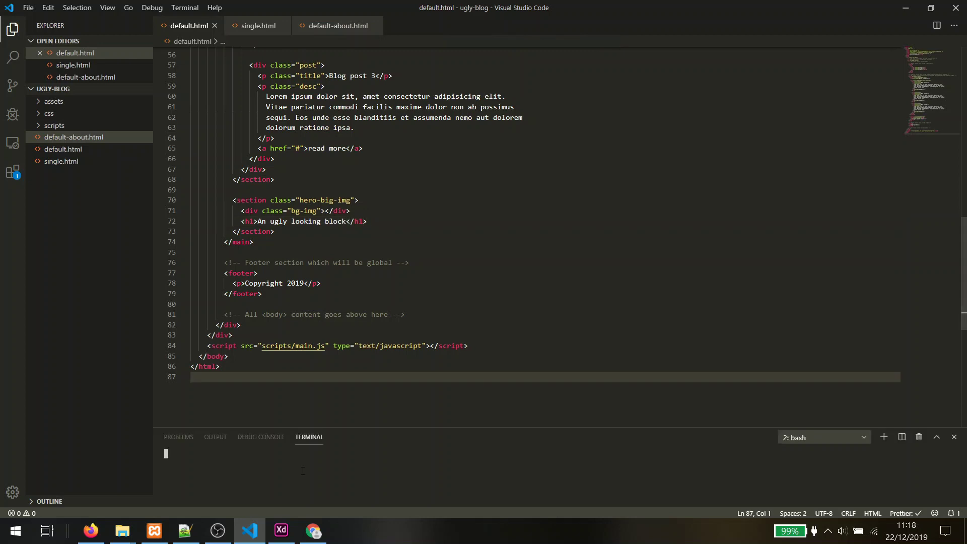
click(826, 438)
click(824, 449)
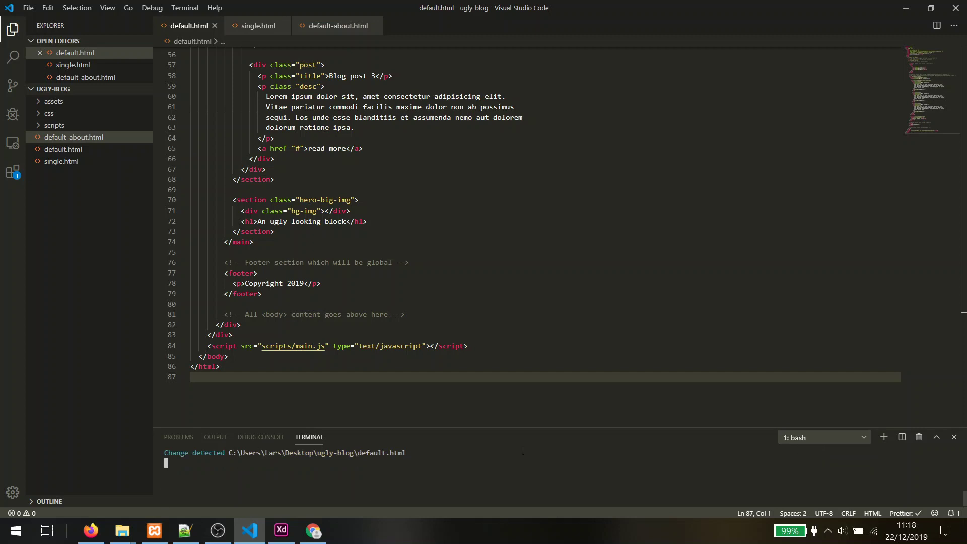
Step: Save default.html again with no lasting code change and switch to Chrome to check the page
click(487, 347)
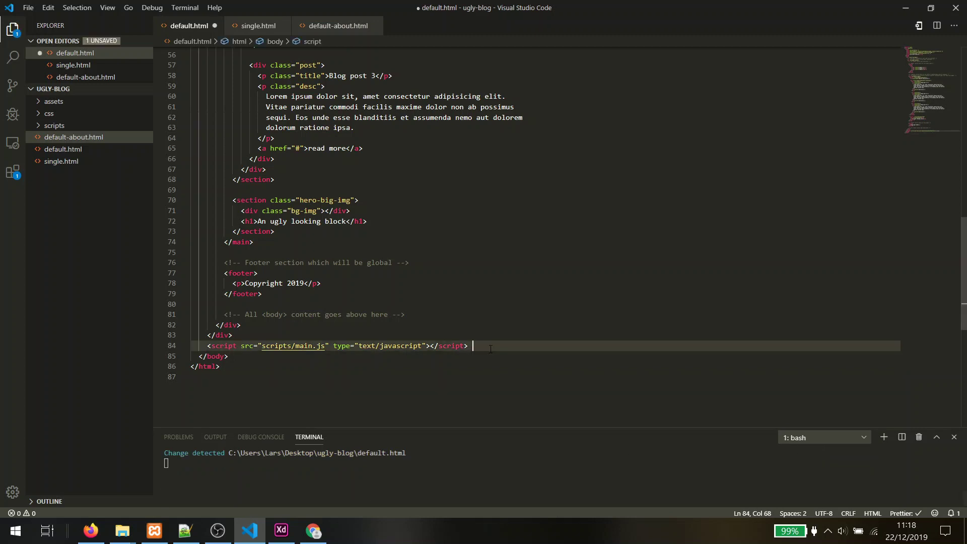
key(ctrl+s)
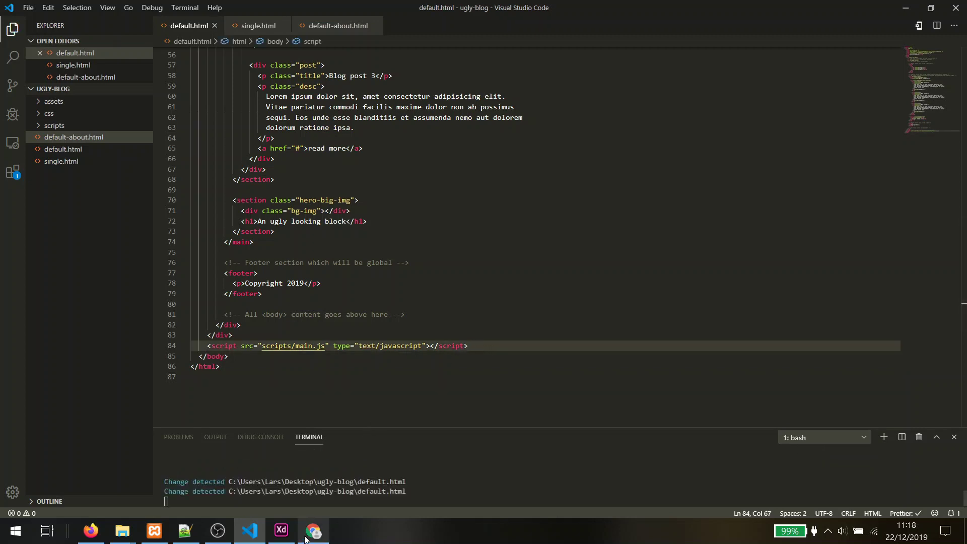
click(306, 537)
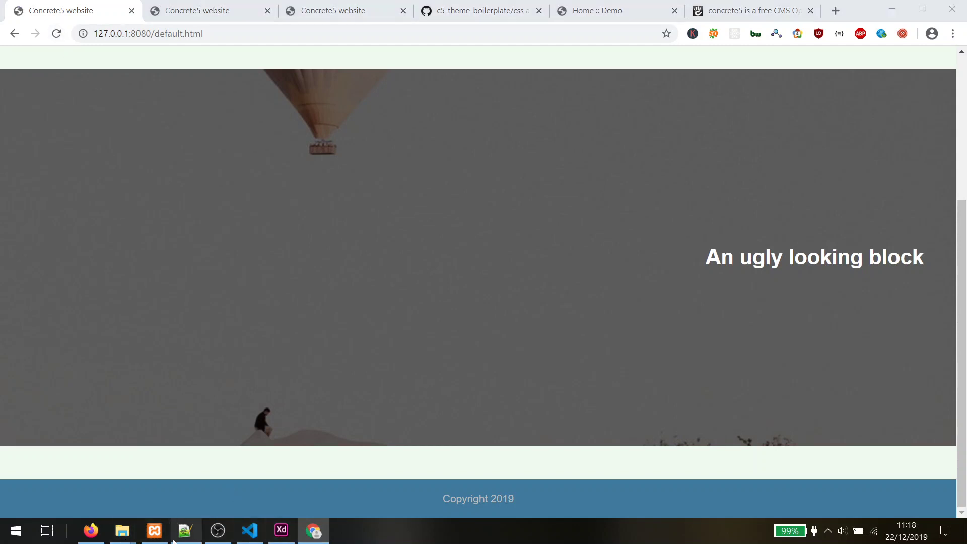
Step: Stop the MySQL and Apache modules in the XAMPP Control Panel and minimize it
click(154, 530)
click(321, 187)
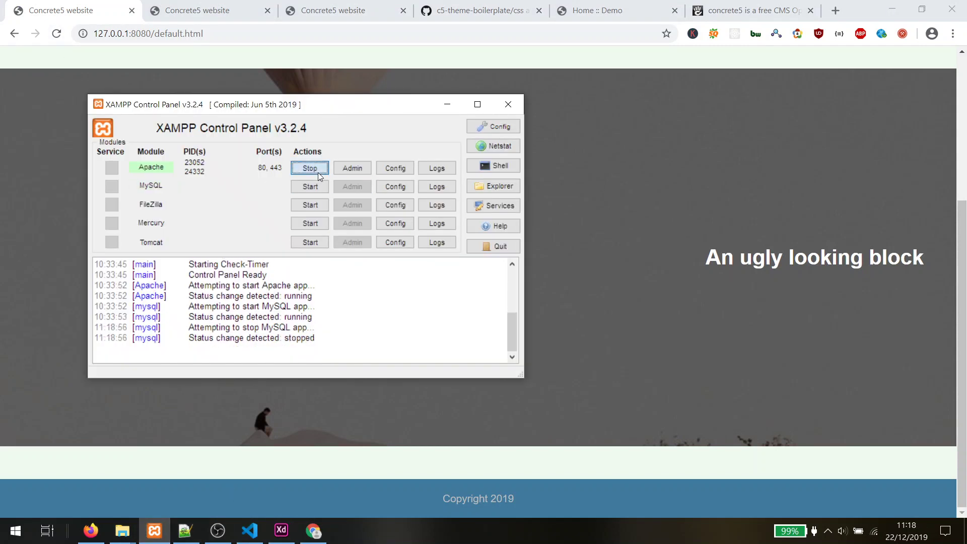
click(318, 170)
click(447, 104)
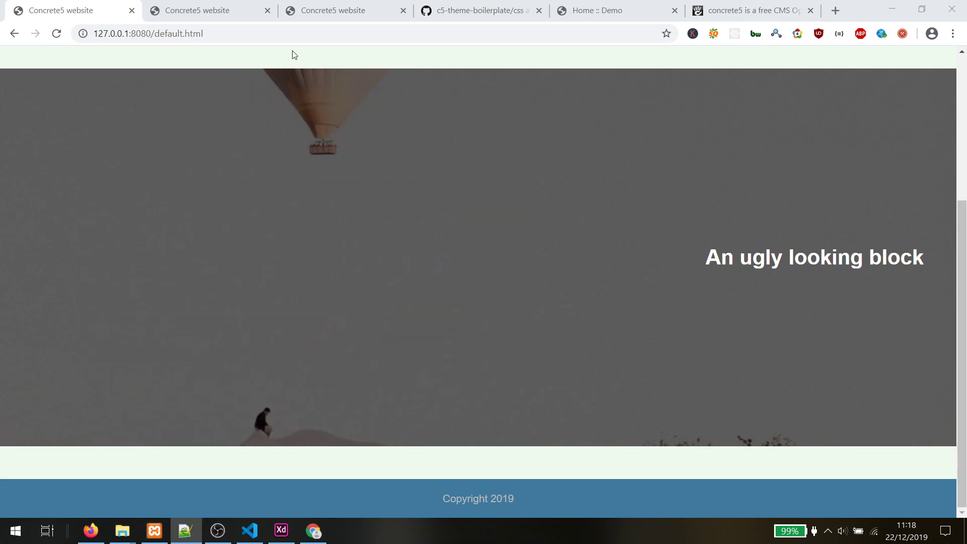
Step: Look over default.html in the browser, comparing the recent blog posts with the hero block and footer
click(257, 29)
scroll(282, 209, up, 4)
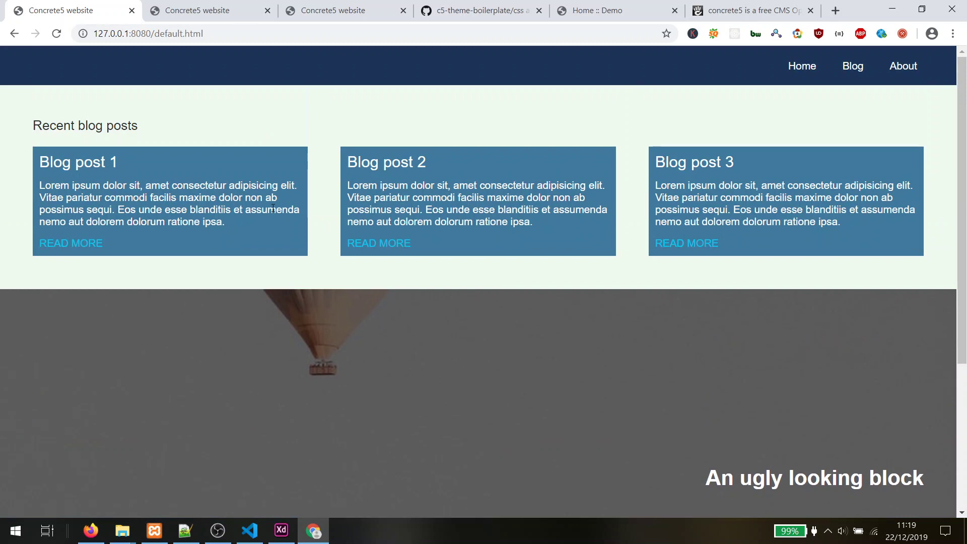
scroll(275, 210, down, 4)
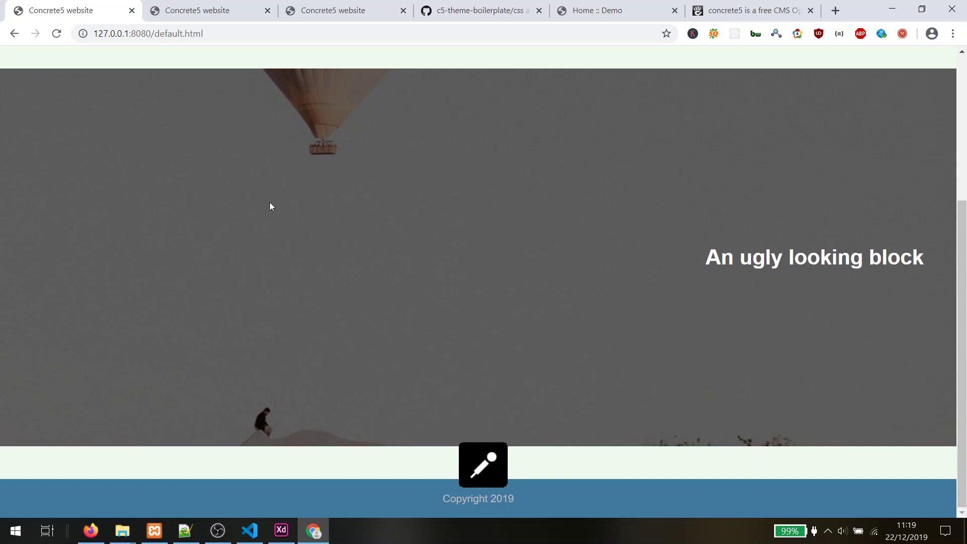
scroll(270, 207, up, 5)
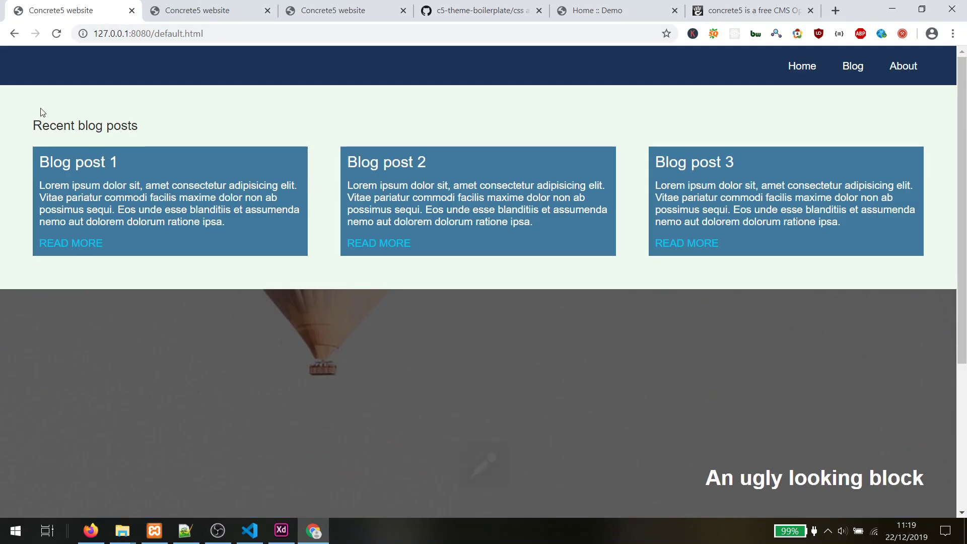
Step: Switch to Visual Studio Code and cut the hero-big-img section from below the latest-blog-posts section of default.html
click(249, 530)
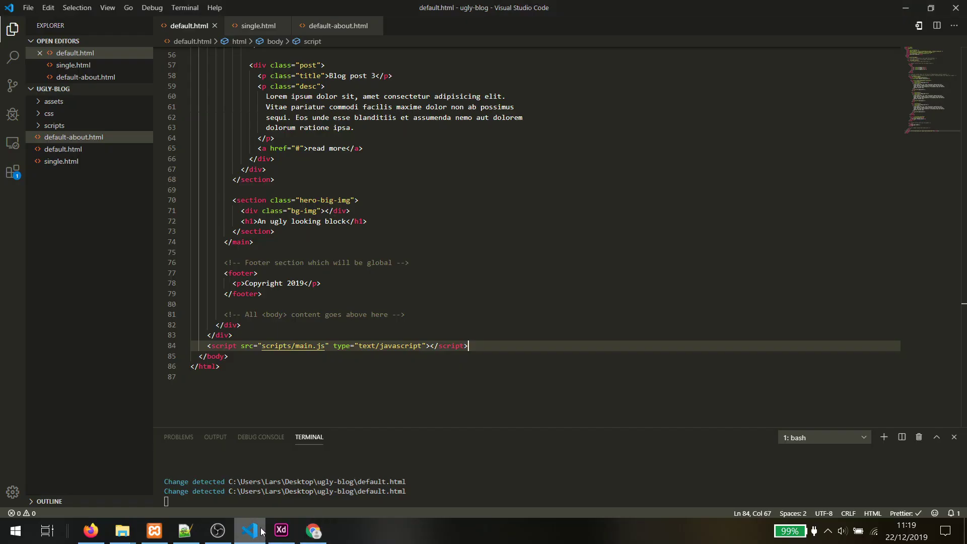
scroll(288, 258, up, 5)
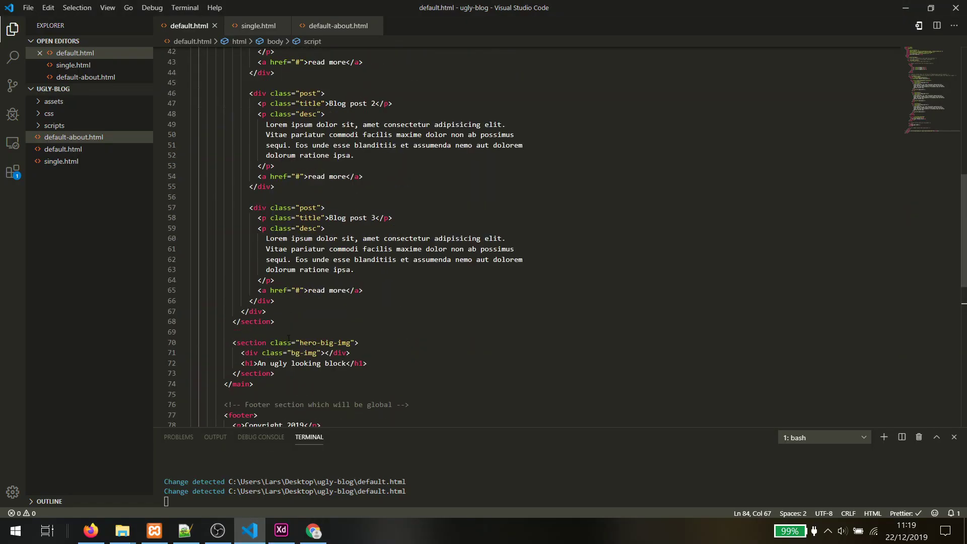
drag(280, 374, 232, 342)
scroll(237, 340, up, 8)
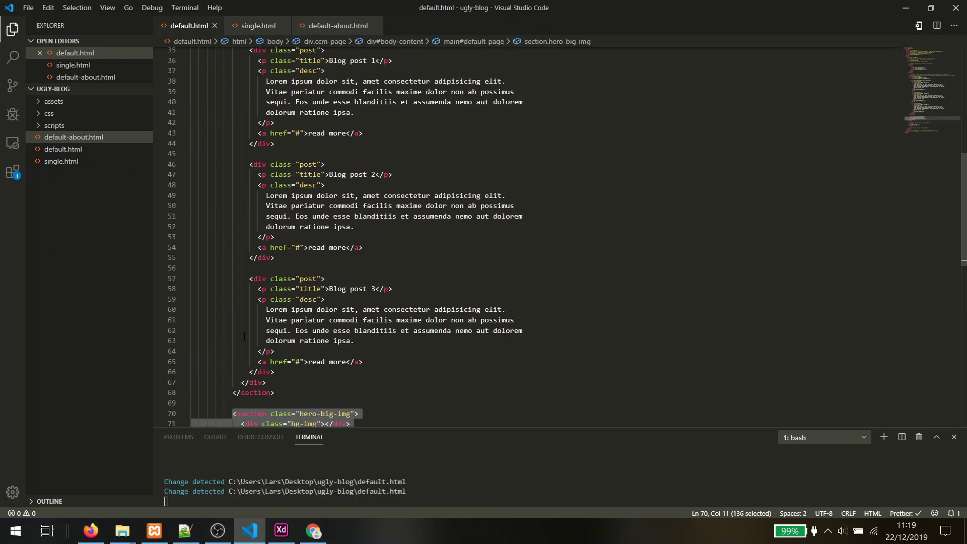
scroll(244, 336, down, 8)
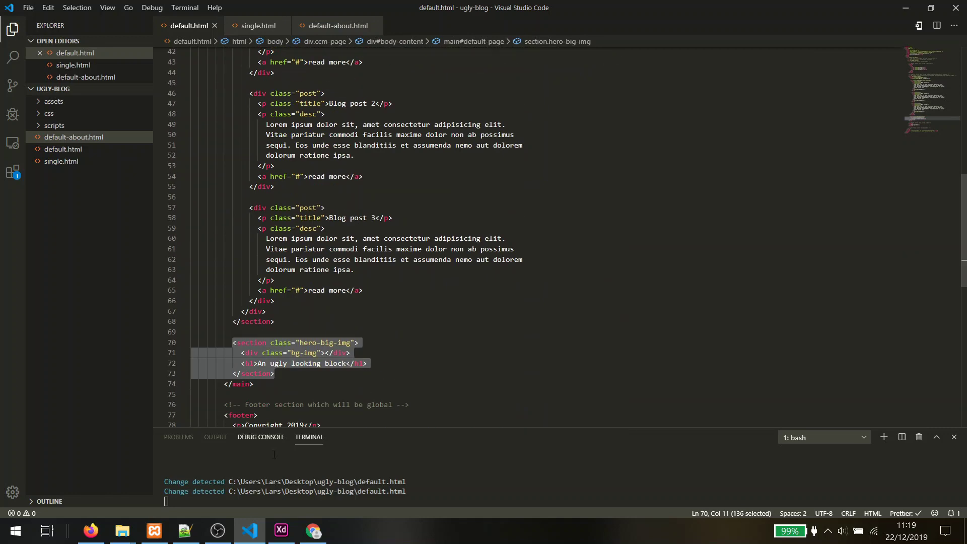
key(ctrl+x)
Step: Paste the hero-big-img section above latest-blog-posts inside the main element, separate them with a blank line, and save default.html
scroll(264, 292, up, 13)
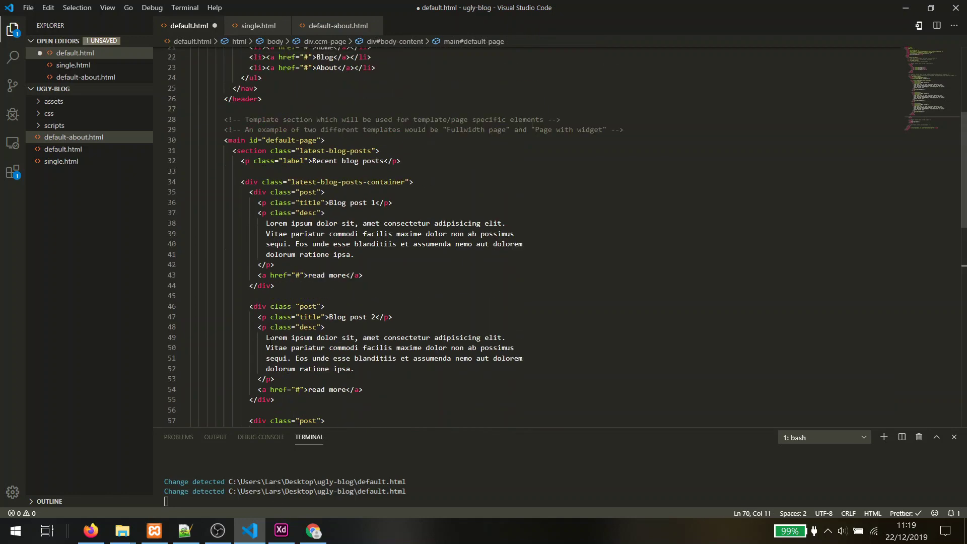
click(336, 318)
key(Return)
key(ctrl+v)
key(BackSpace)
key(ctrl+s)
key(Return)
key(ctrl+s)
key(Down)
scroll(338, 370, down, 7)
scroll(339, 371, down, 3)
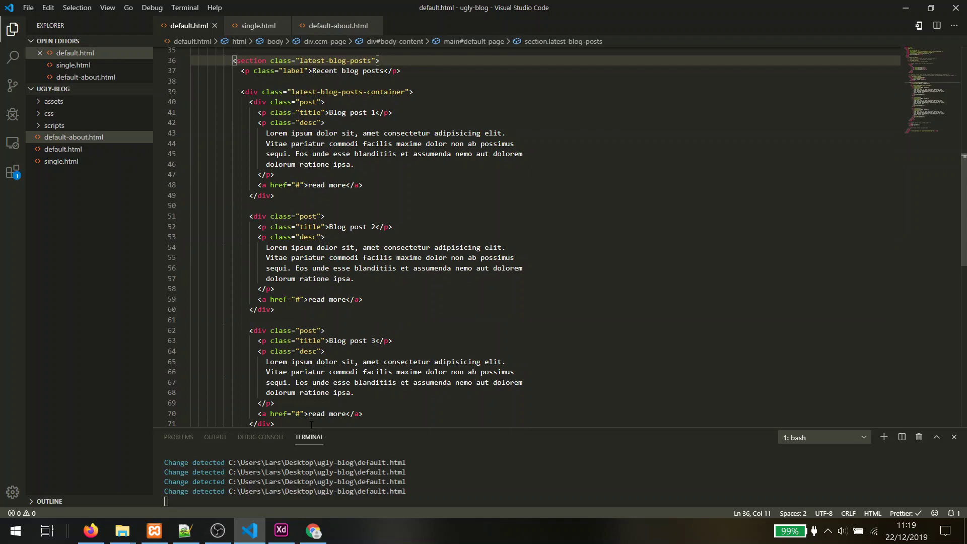
Step: Switch to Chrome to check the restored hero block in default.html, and view the other mockup pages, including default-about.html
click(313, 530)
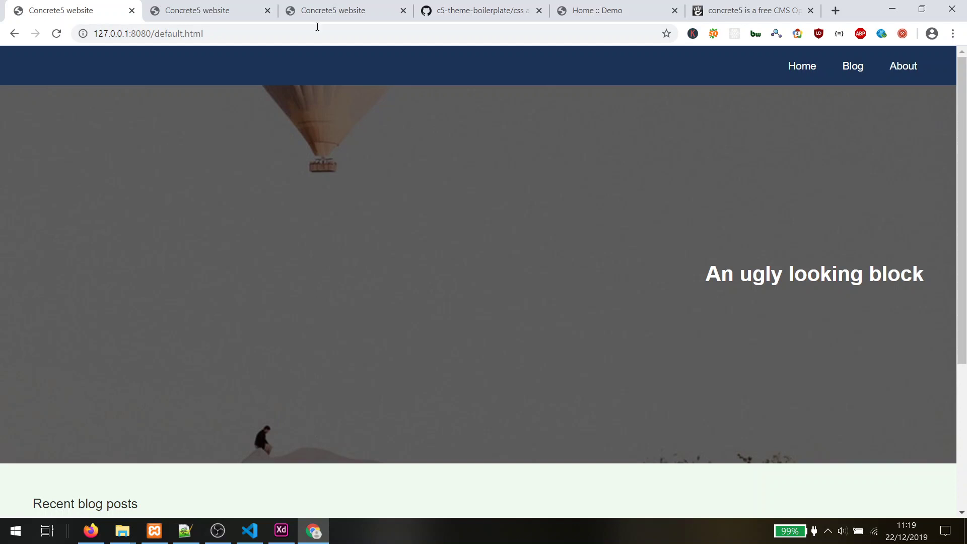
click(354, 4)
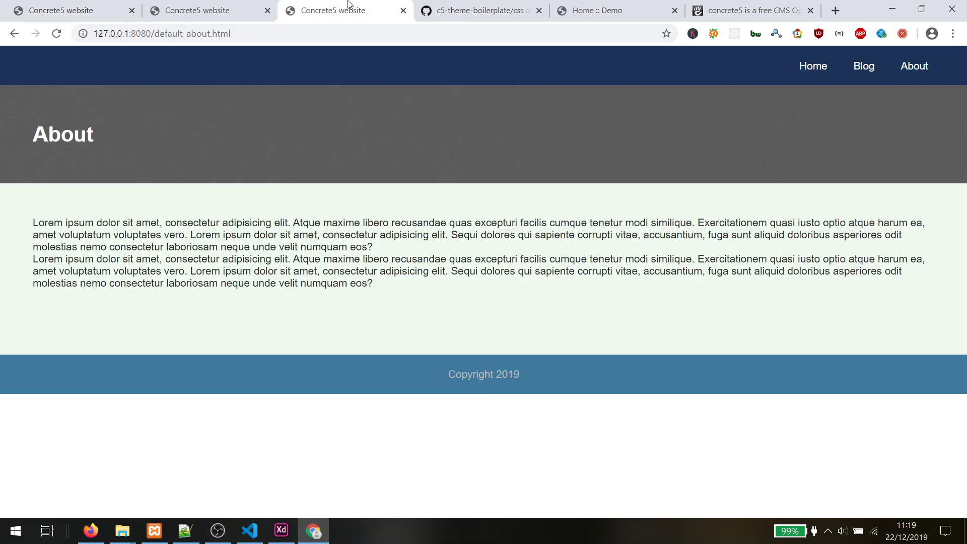
click(231, 5)
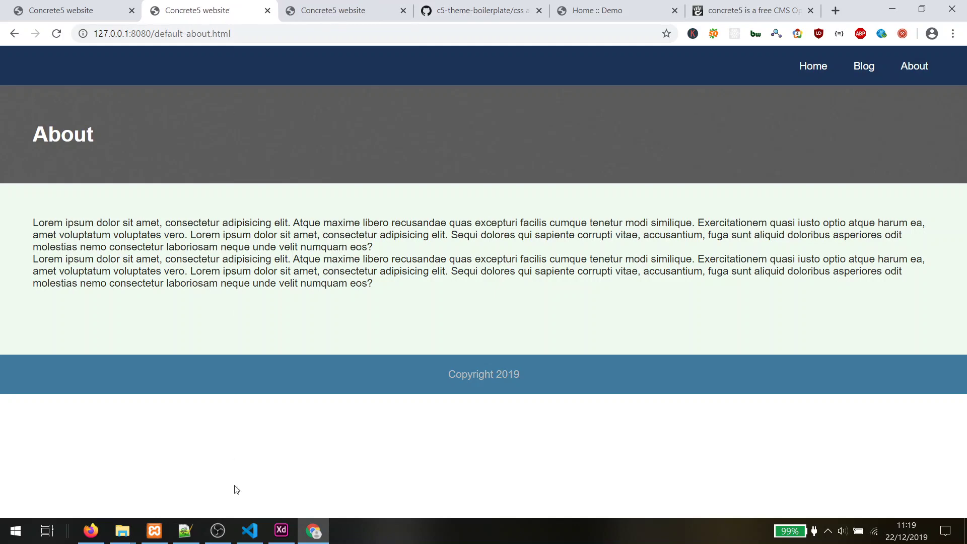
Step: Switch to Adobe XD and examine the ugly-blog home, blog post and About artboards
click(281, 529)
drag(548, 446, 648, 454)
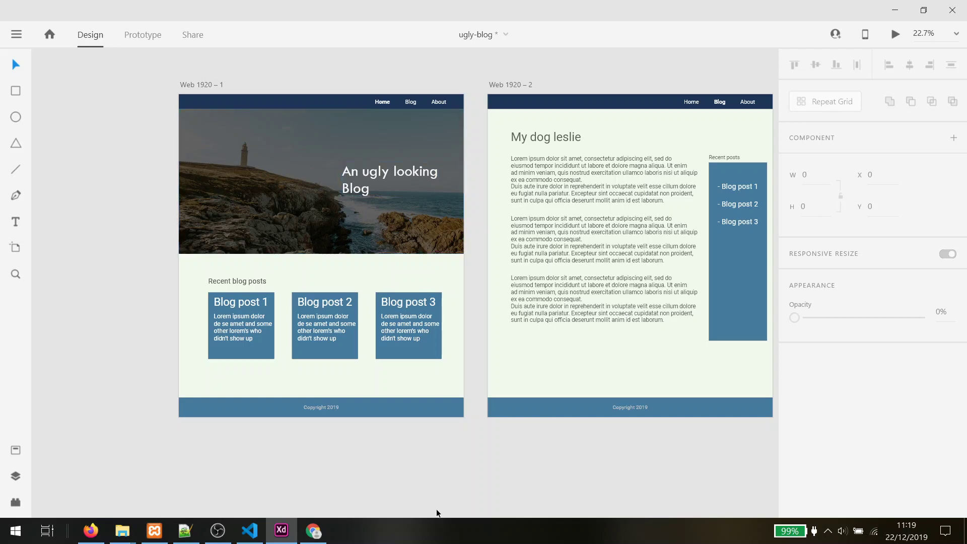
drag(625, 452, 226, 460)
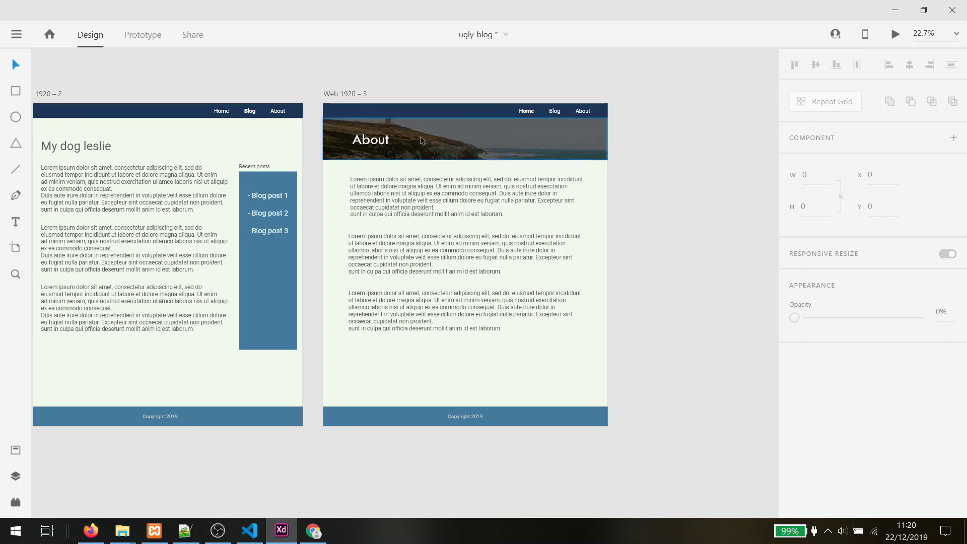
drag(165, 72, 624, 50)
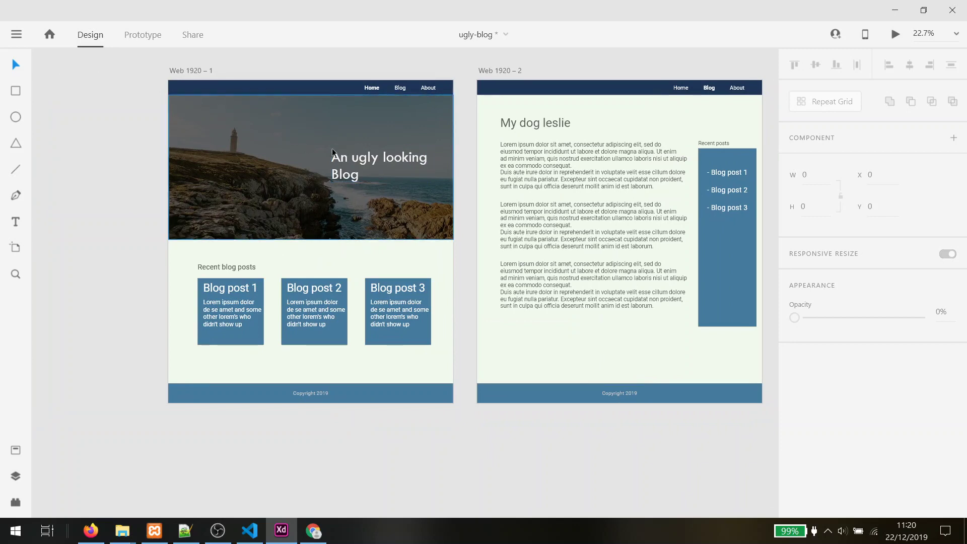
mouse_move(540, 449)
mouse_down()
mouse_move(77, 443)
mouse_move(549, 445)
mouse_up()
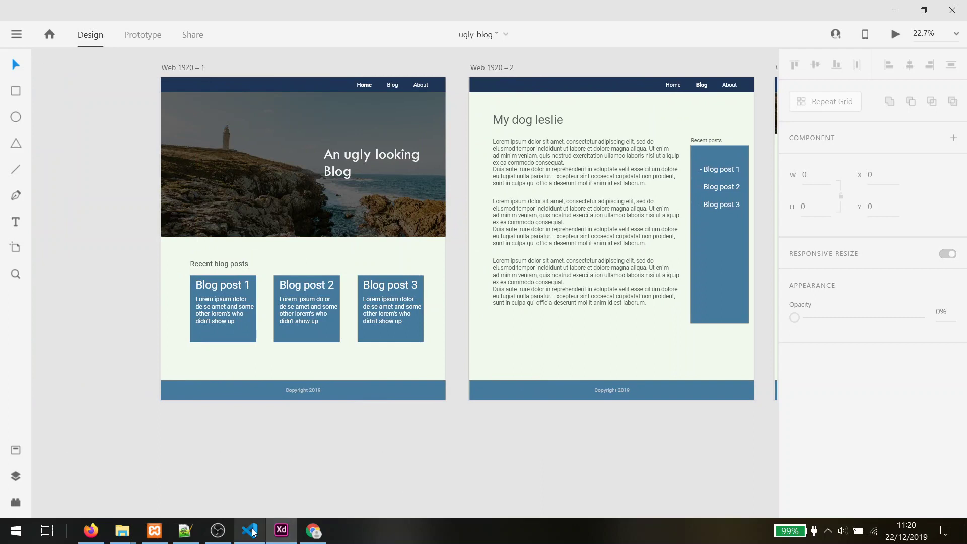
mouse_move(249, 530)
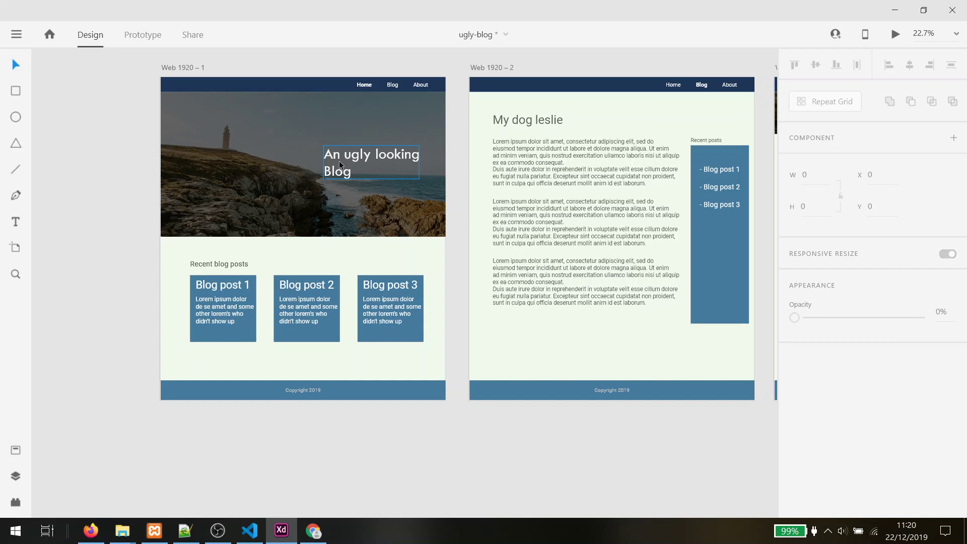
scroll(416, 170, right, 5)
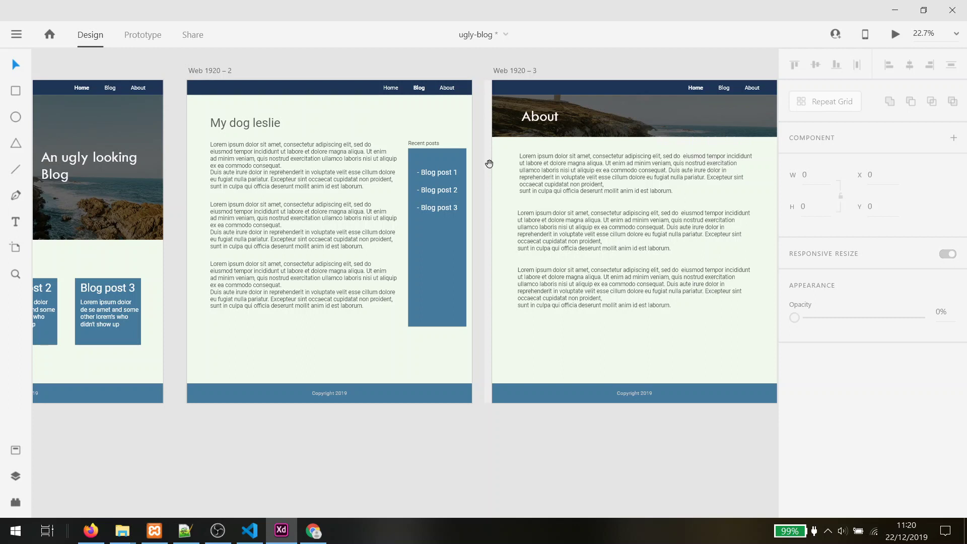
Step: Compare the layouts of the ugly-blog home and blog post artboards once more
drag(489, 163, 647, 170)
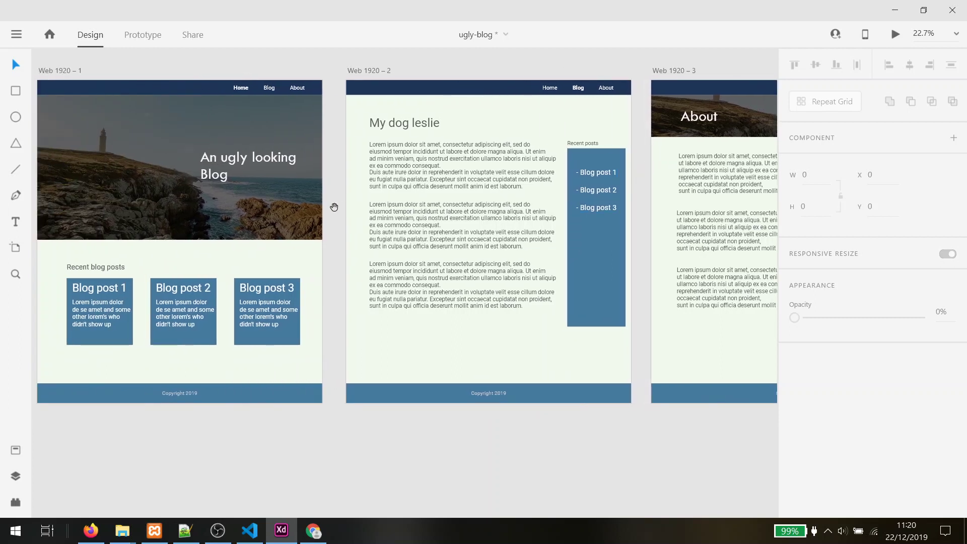
drag(334, 207, 423, 209)
drag(80, 209, 104, 249)
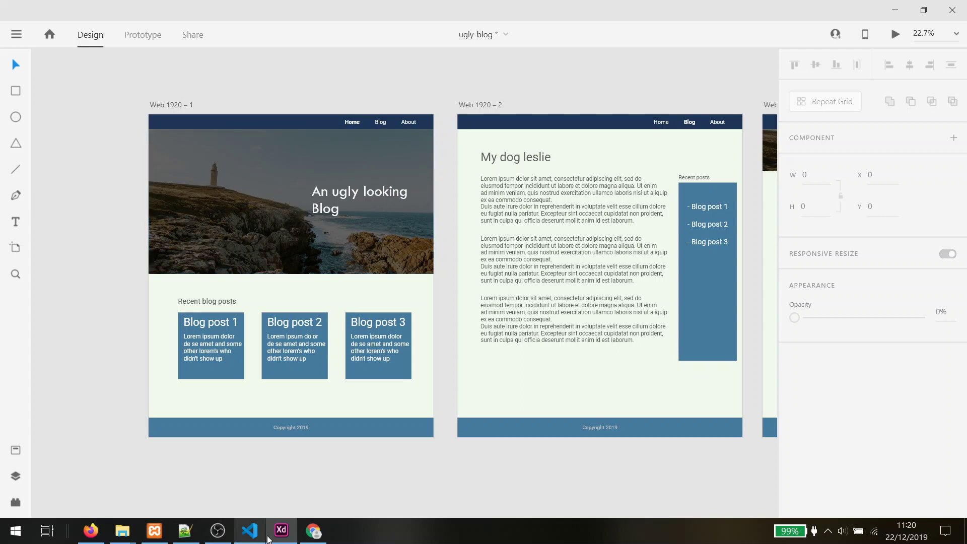
click(218, 534)
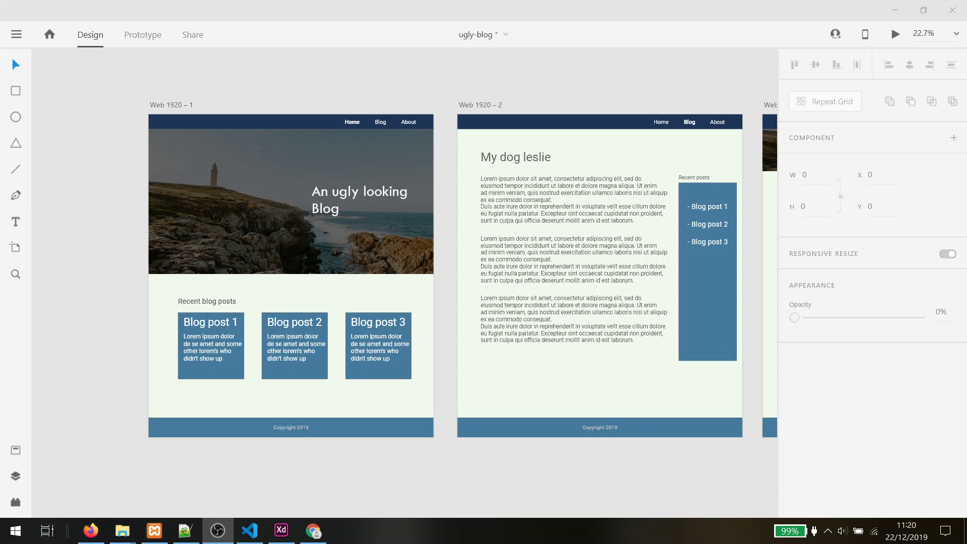
Step: Glance at default.html in Visual Studio Code and switch to Chrome to view the css folder of the c5-theme-boilerplate repository on GitHub
click(250, 530)
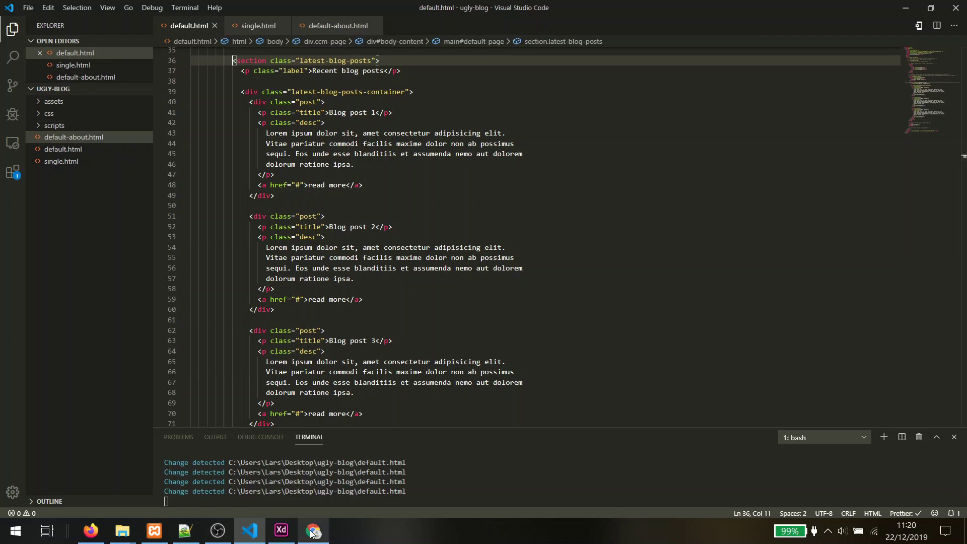
mouse_move(312, 532)
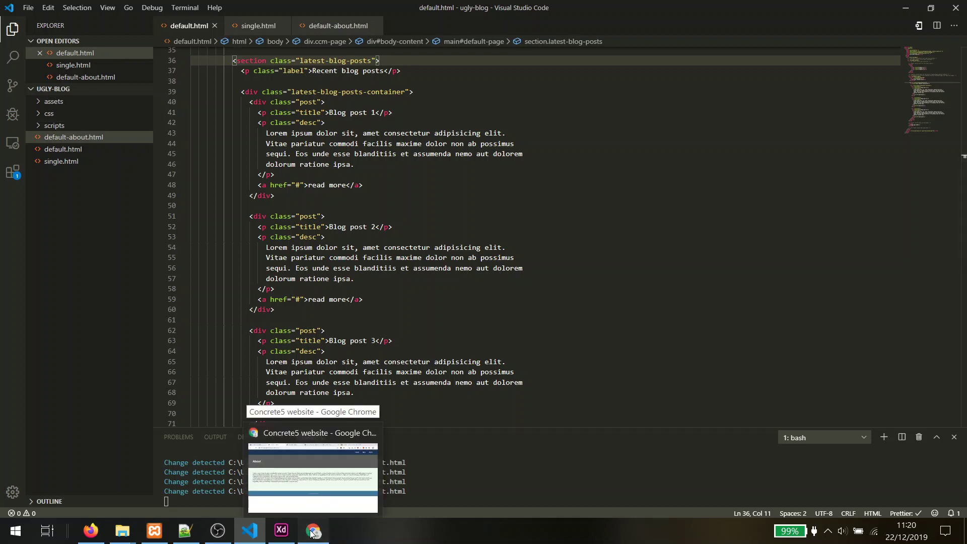
click(312, 532)
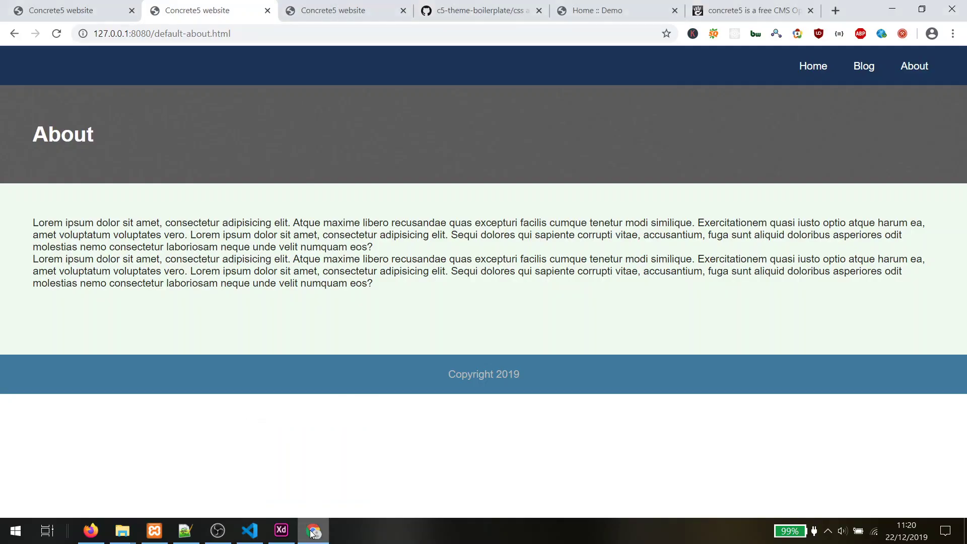
click(479, 11)
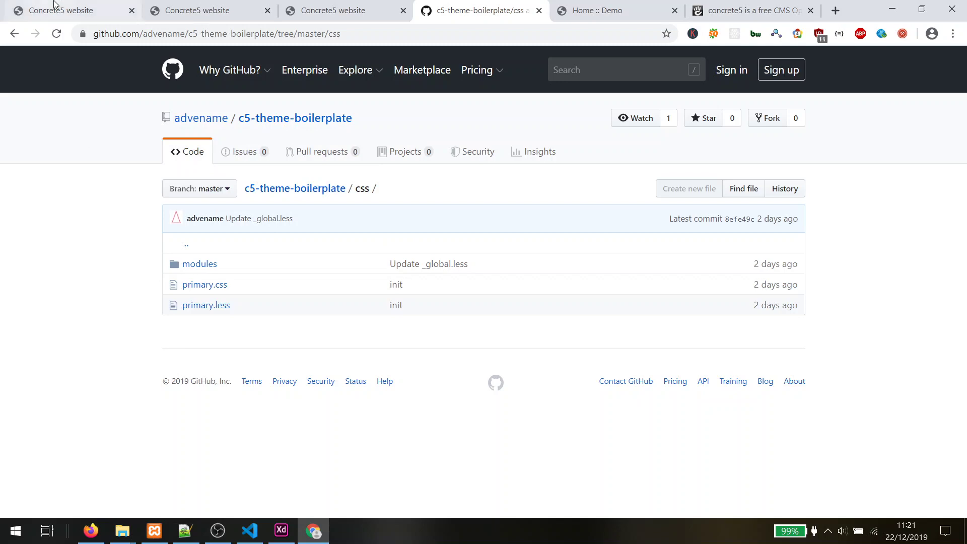
Step: Look through the locally served Concrete5 website mockup pages, including default-about.html and single.html
click(66, 10)
click(215, 4)
click(319, 4)
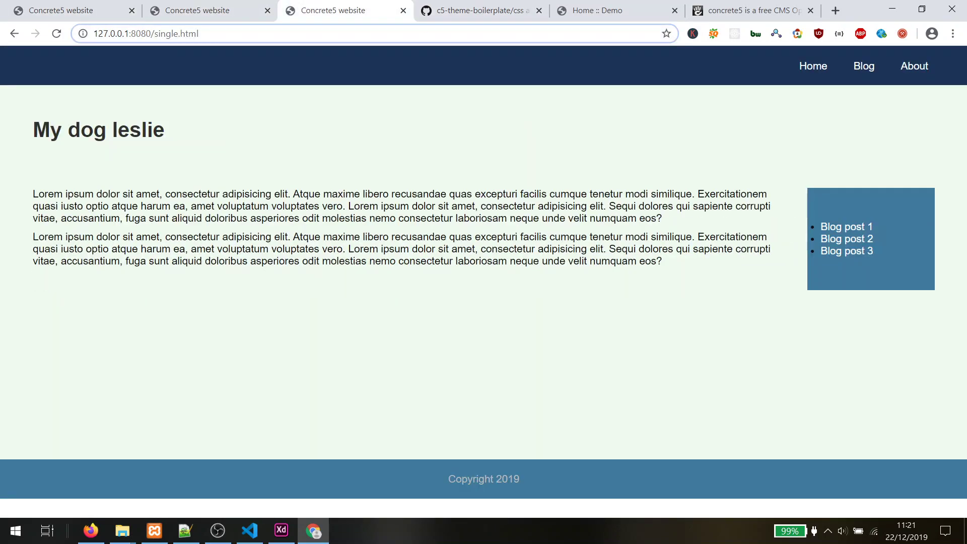